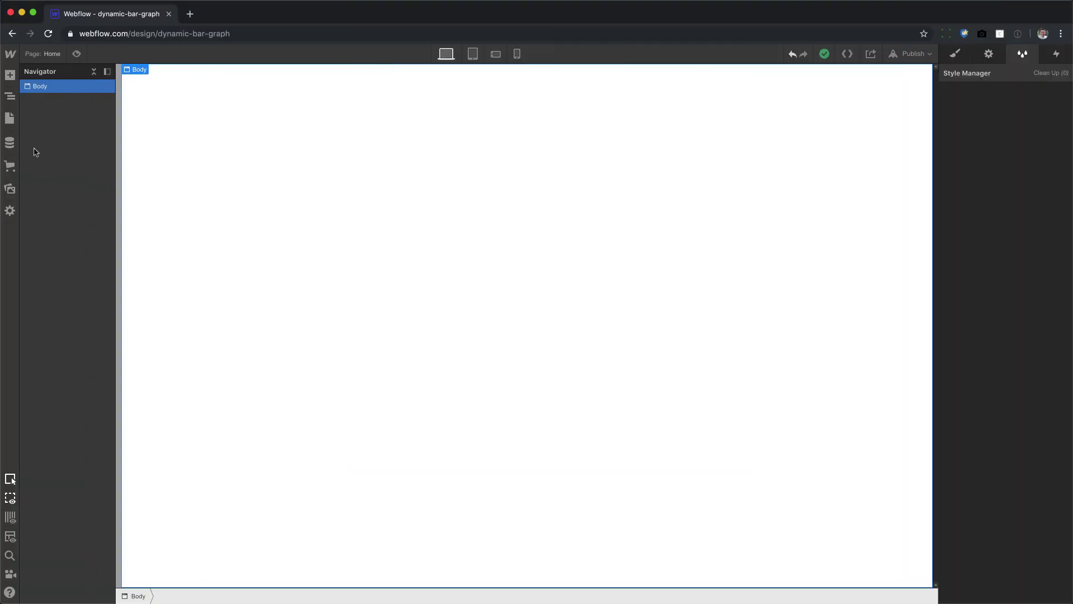
# Start a new CMS collection named 'fake data'
pyautogui.click(10, 143)
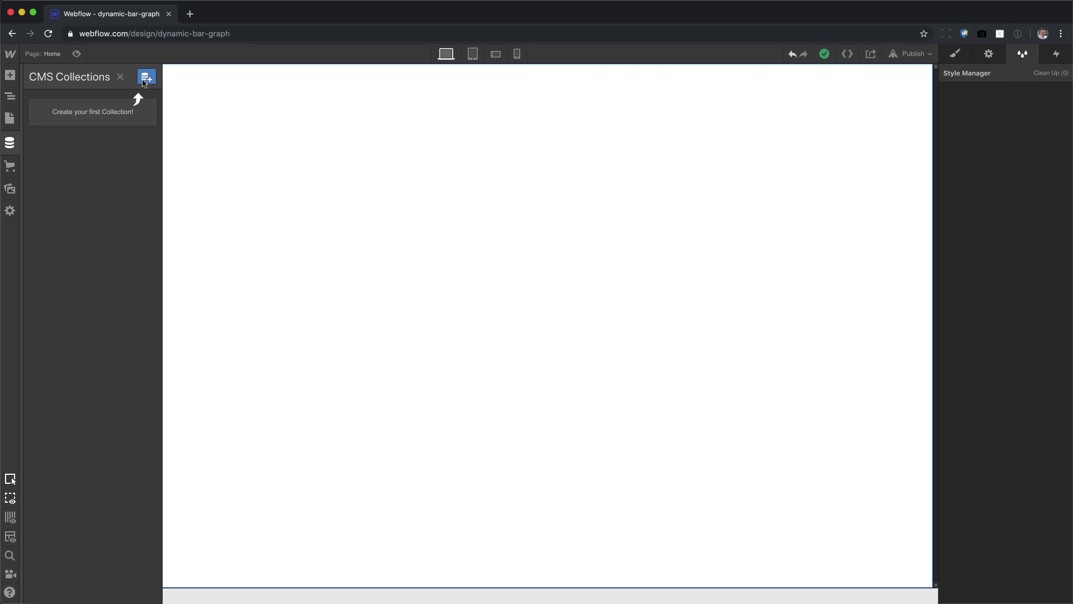
pyautogui.click(147, 79)
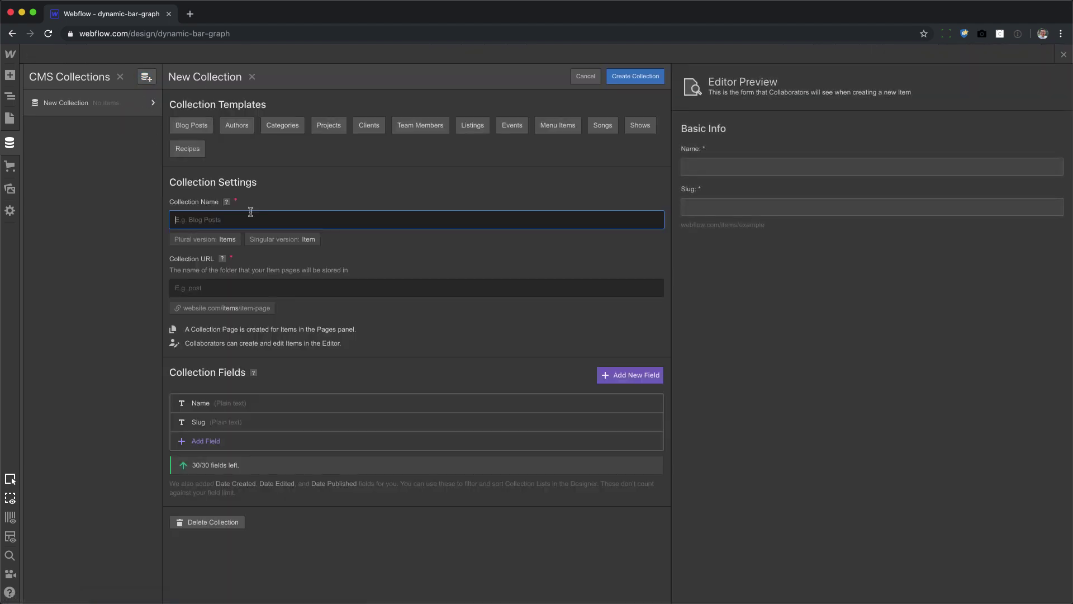
pyautogui.write('fake data')
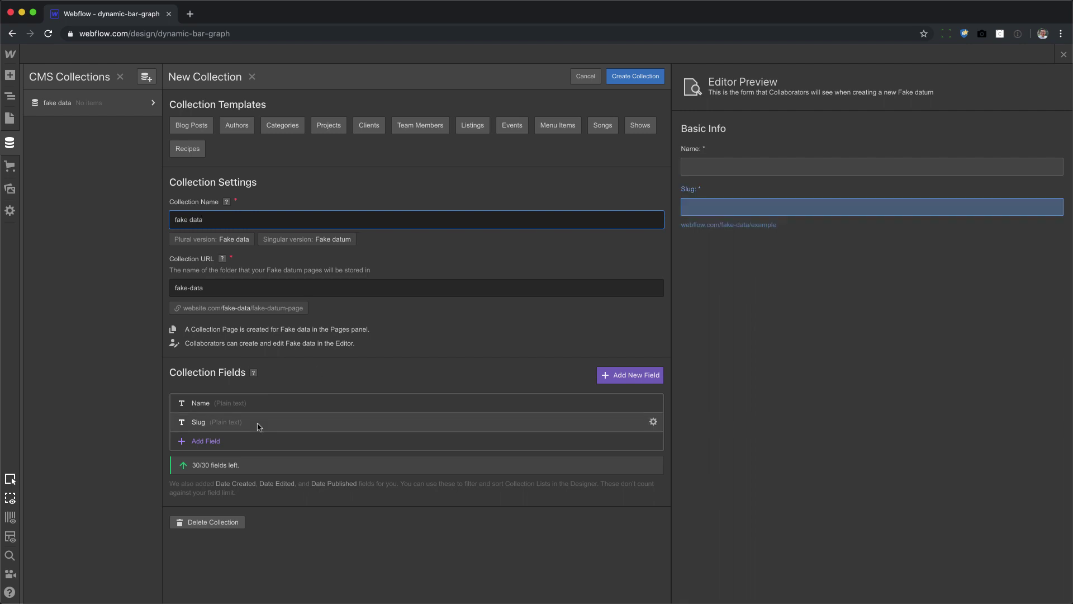
# Add a 'bar percentage' Number field limited to 0–100, then create the collection
pyautogui.click(213, 444)
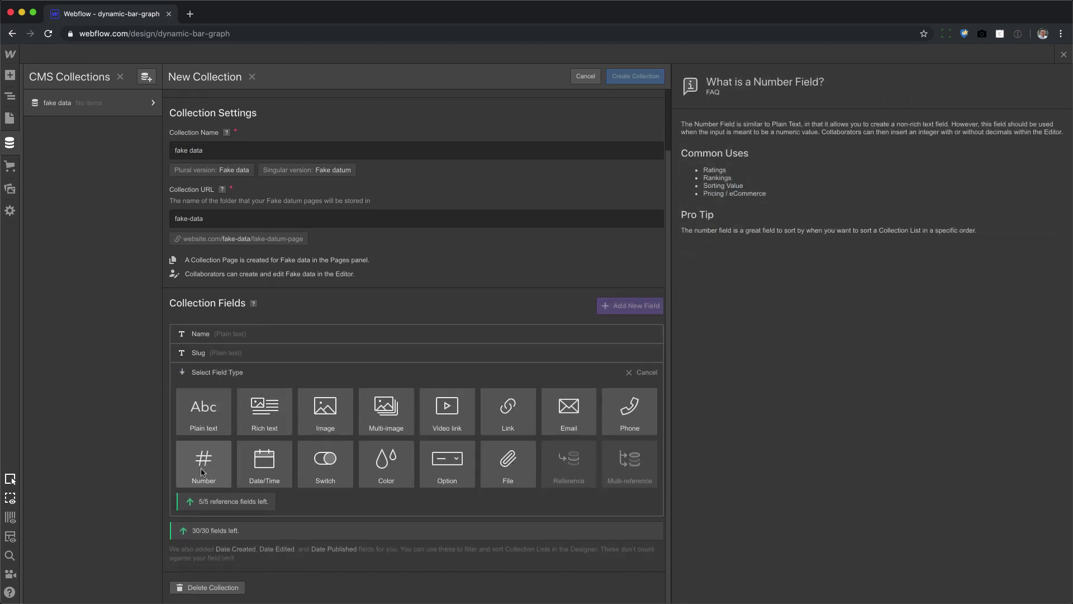
pyautogui.click(205, 468)
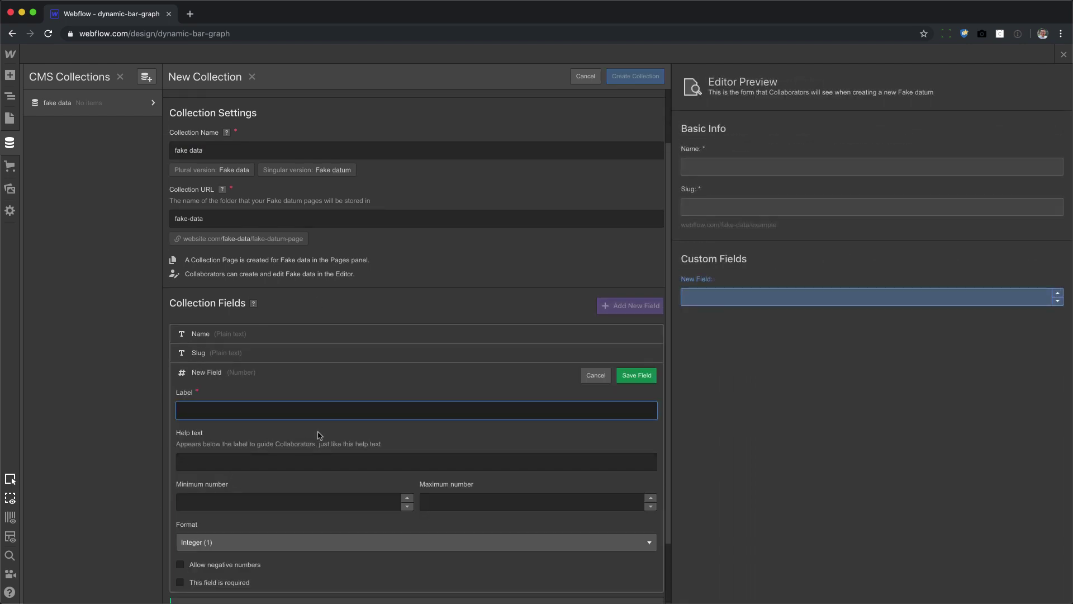
pyautogui.write('bar percentage')
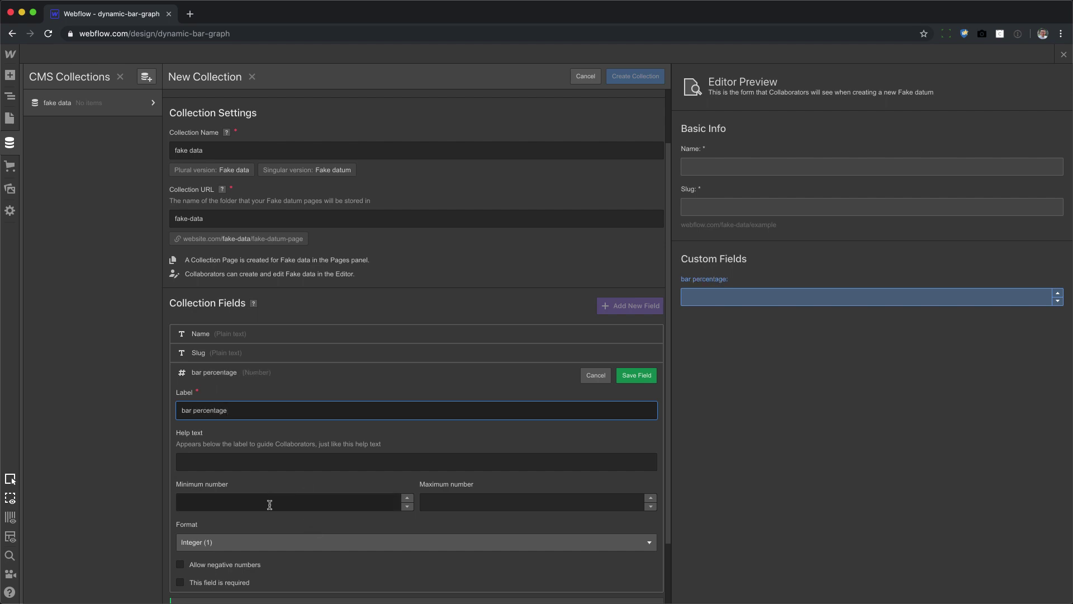
pyautogui.click(270, 505)
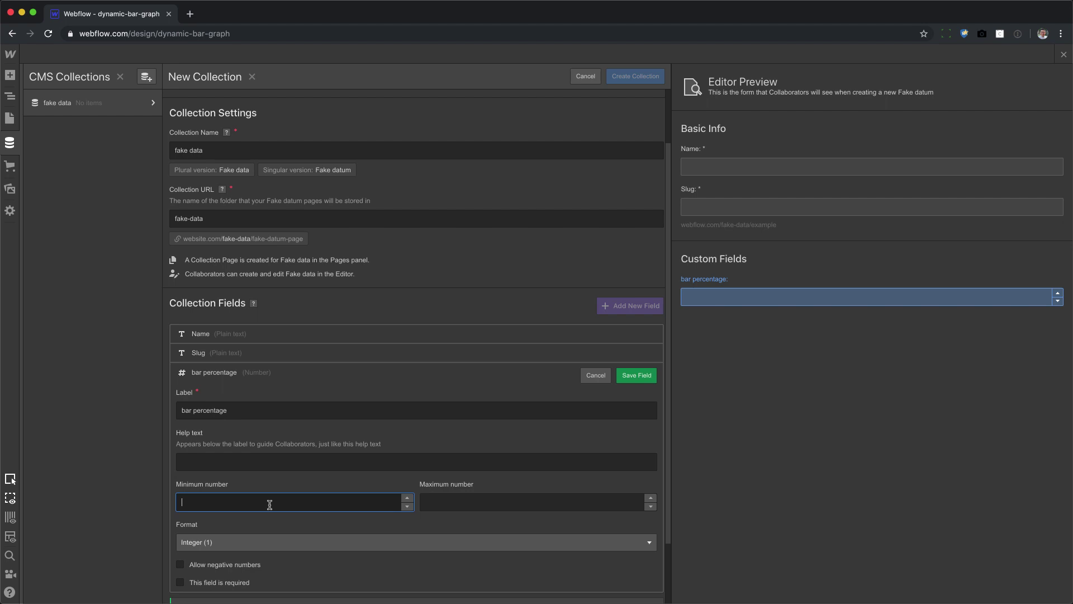
pyautogui.write('0')
pyautogui.click(534, 502)
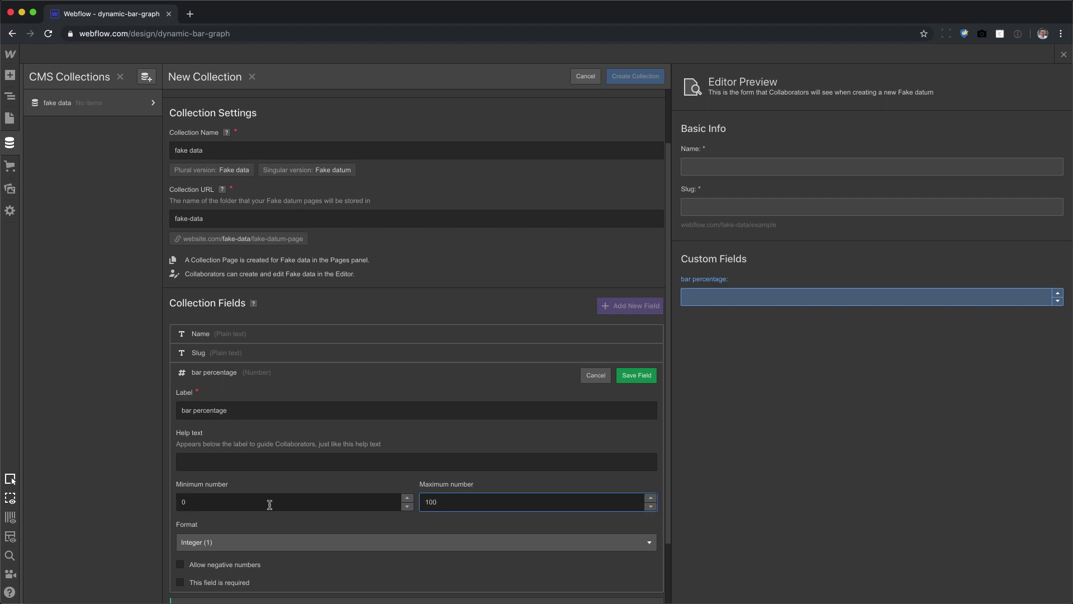
pyautogui.write('100')
pyautogui.click(637, 375)
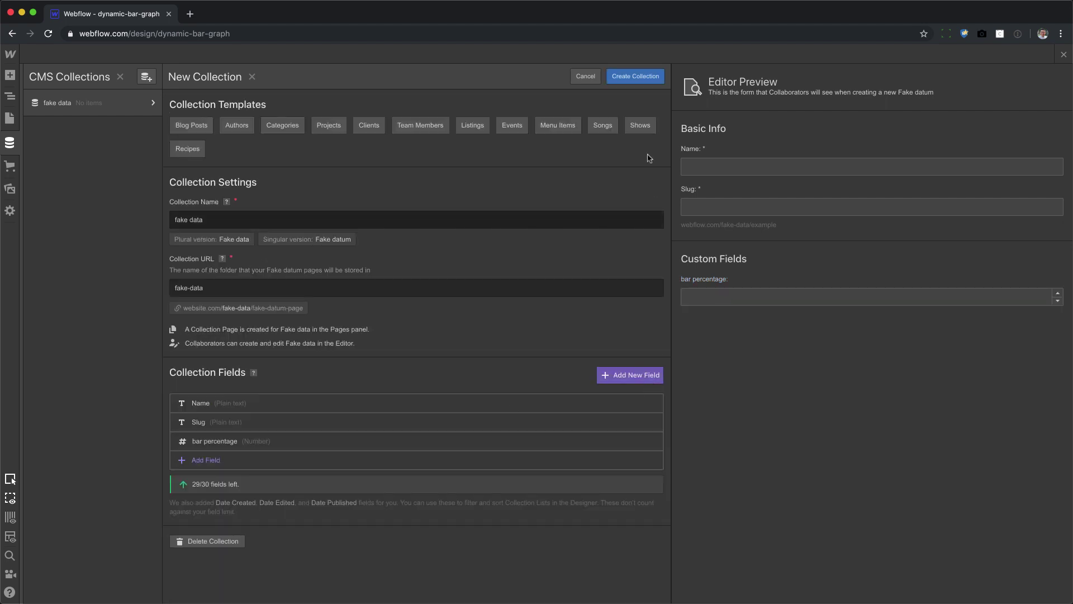
pyautogui.click(636, 76)
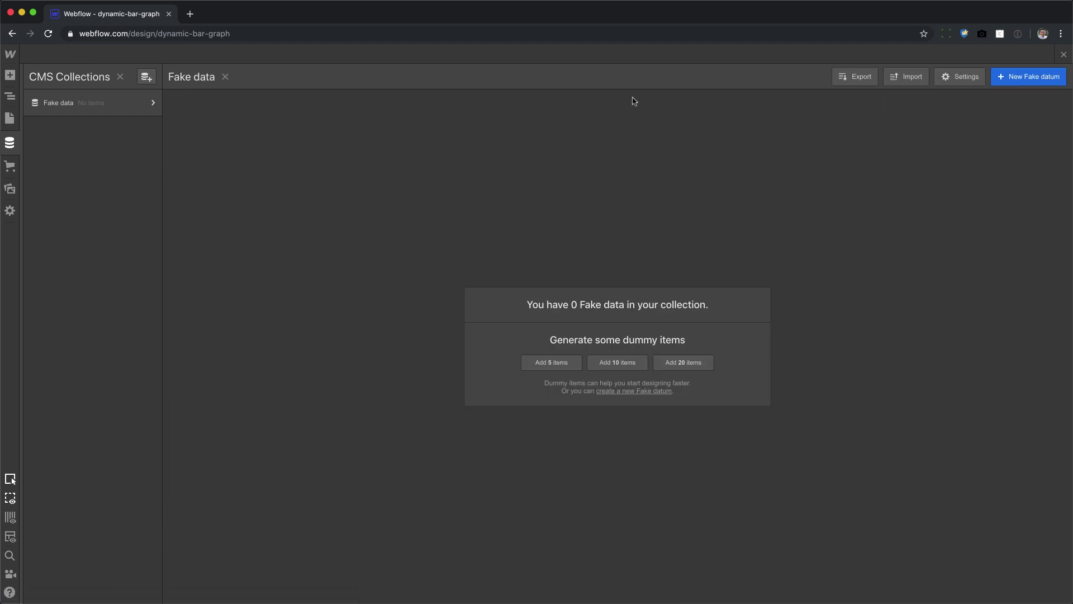
# Add ten sample items and show the bar percentage column in the table
pyautogui.click(617, 363)
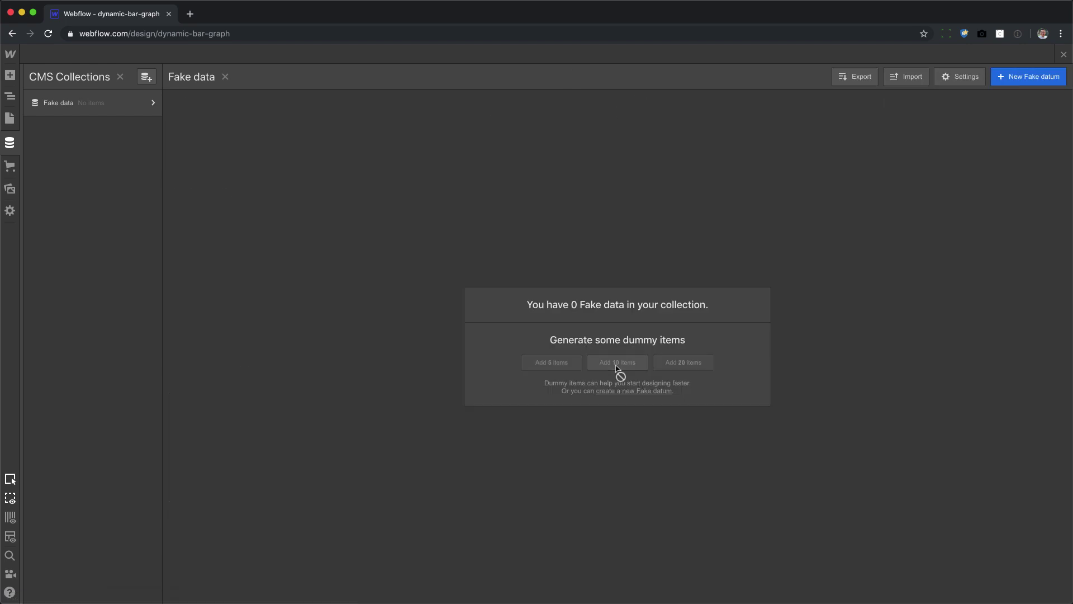
pyautogui.click(1060, 100)
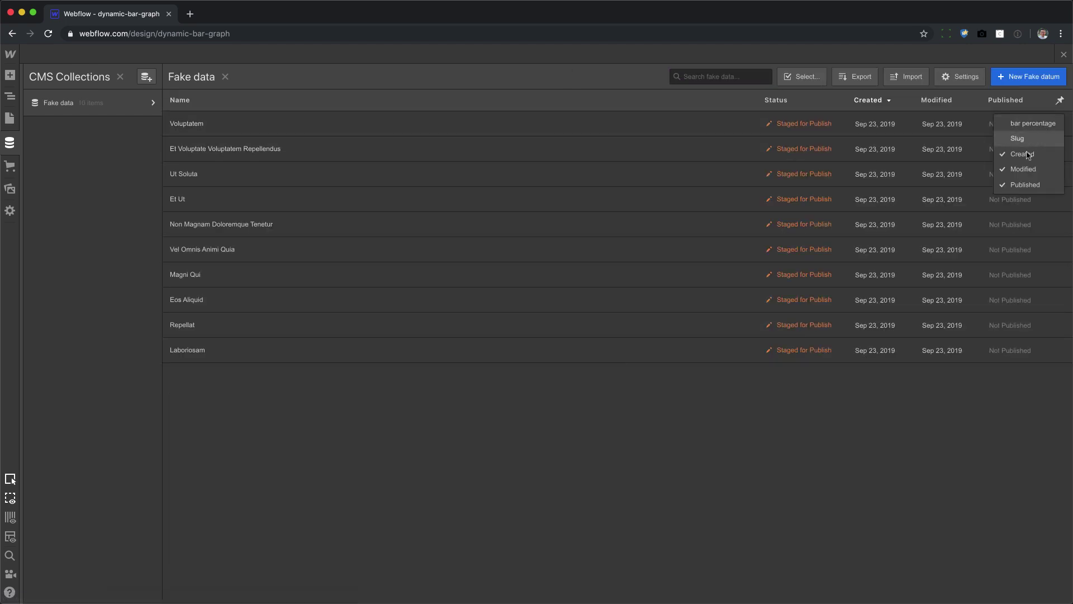
pyautogui.click(1029, 124)
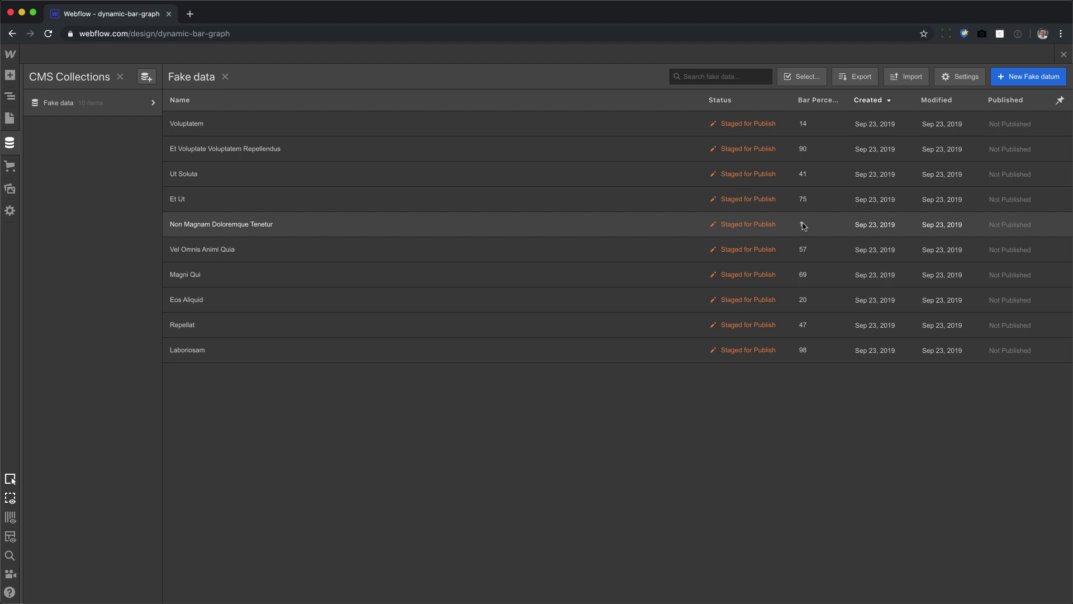
# Set Non Magnam Doloremque Tenetur's bar percentage to 7 and return to the canvas
pyautogui.click(803, 225)
pyautogui.click(401, 201)
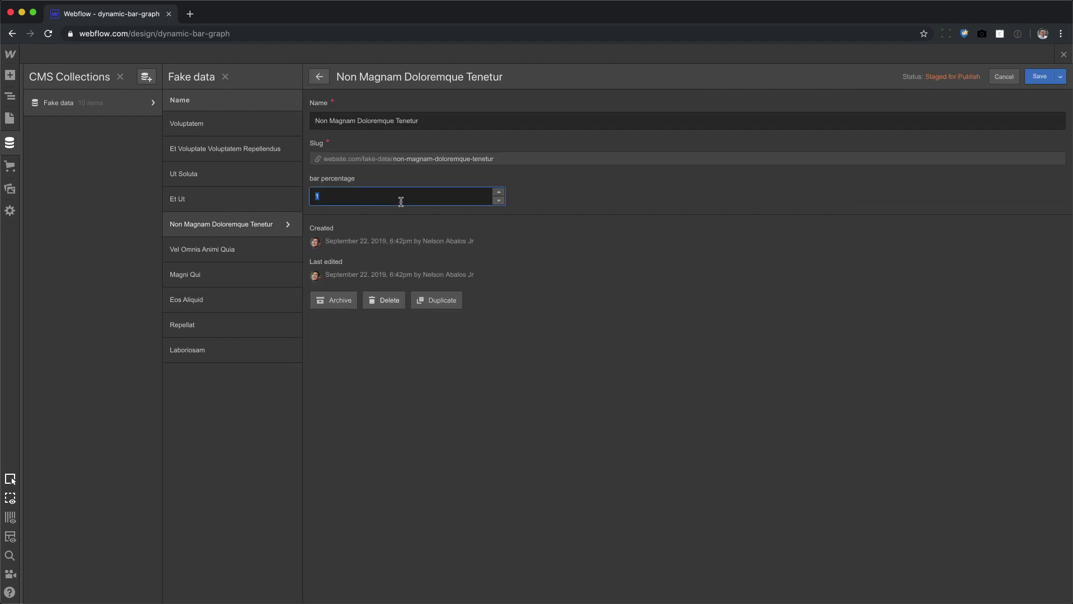
pyautogui.press('Return')
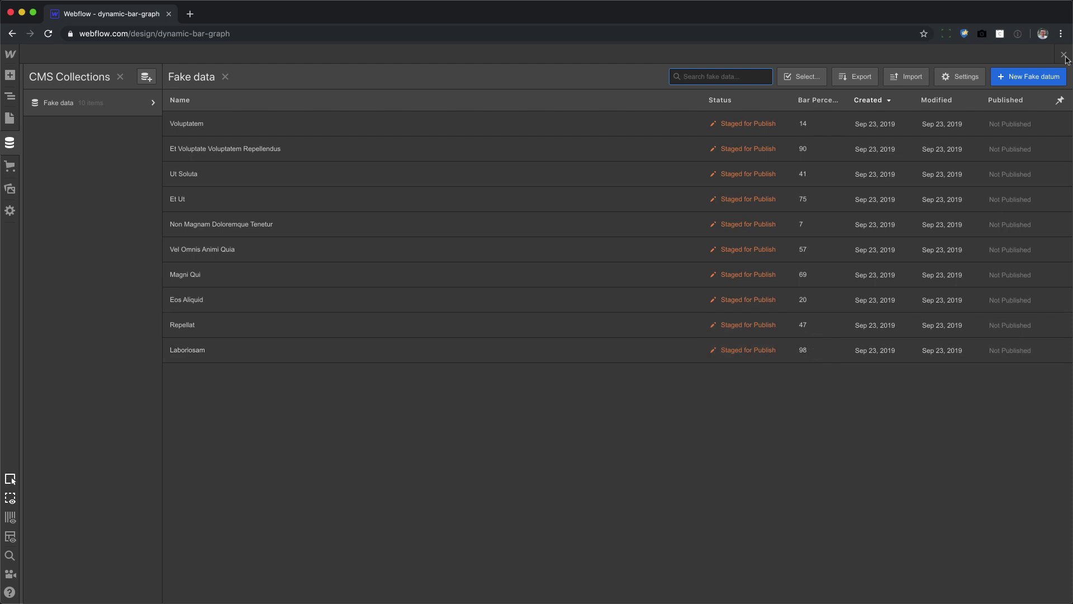
pyautogui.click(1064, 55)
pyautogui.click(1064, 55)
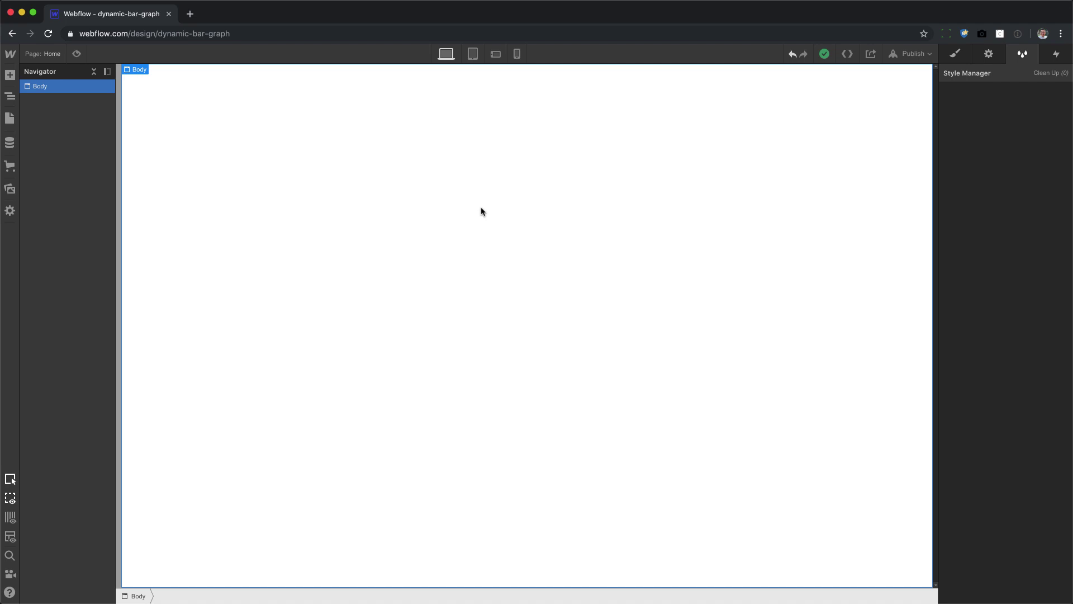
# Insert a Container into the page body with a 90 px top margin
pyautogui.press('super+e')
pyautogui.write('con')
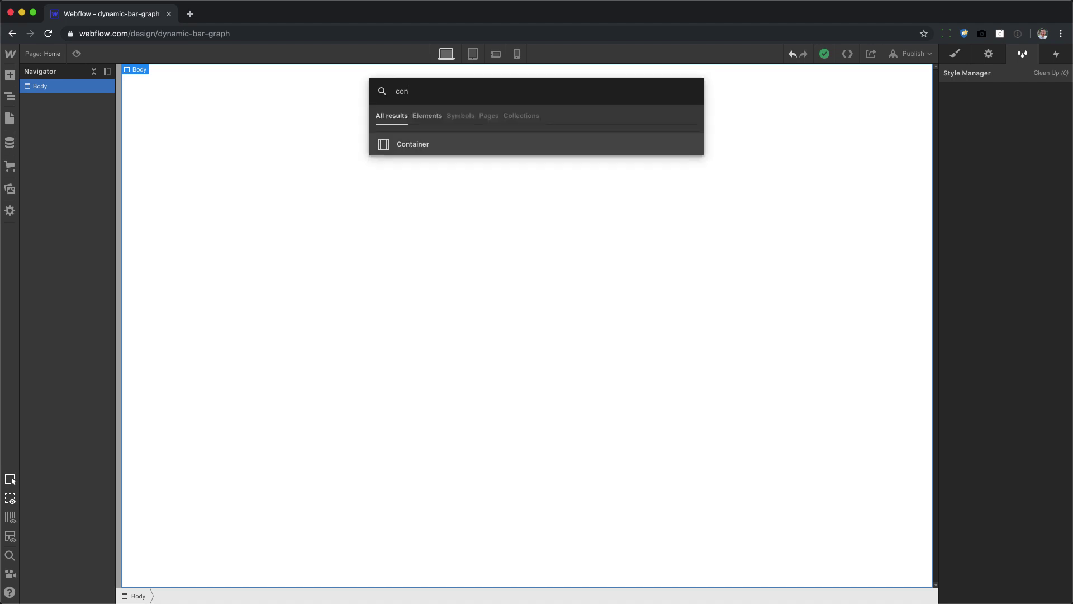
pyautogui.press('Return')
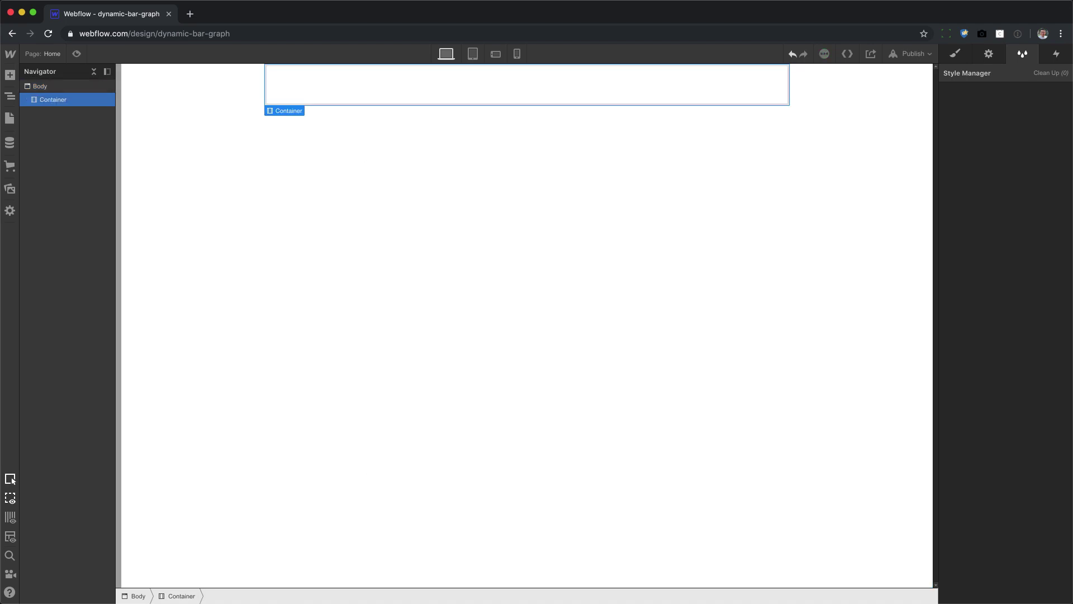
pyautogui.click(957, 54)
pyautogui.moveTo(1005, 194); pyautogui.dragTo(1010, 42)
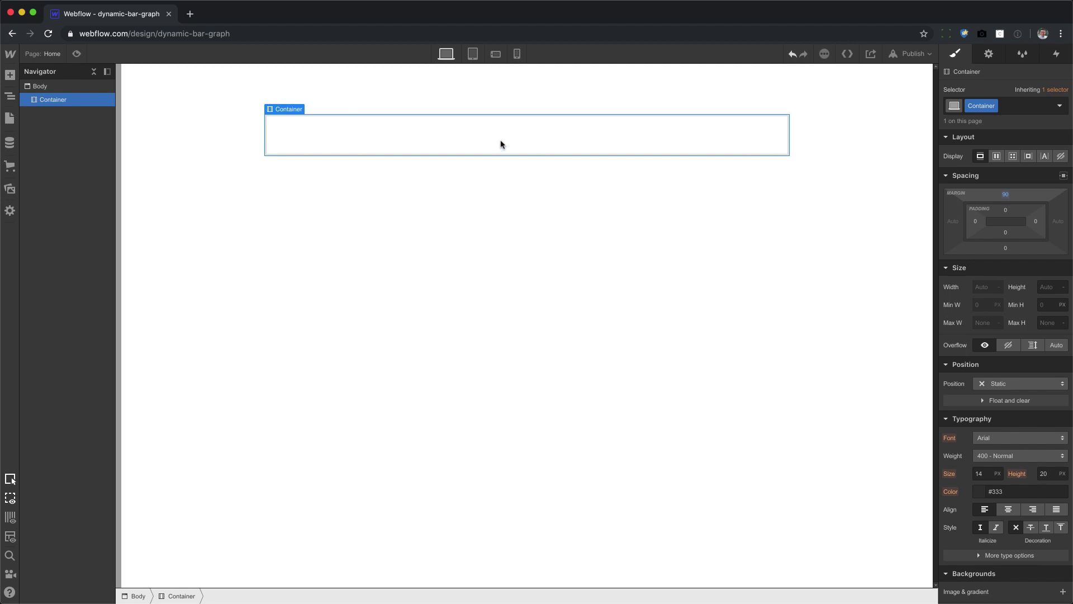
# Insert a Collection List in the container sourced from the Fake data collection
pyautogui.press('super+e')
pyautogui.write('coll')
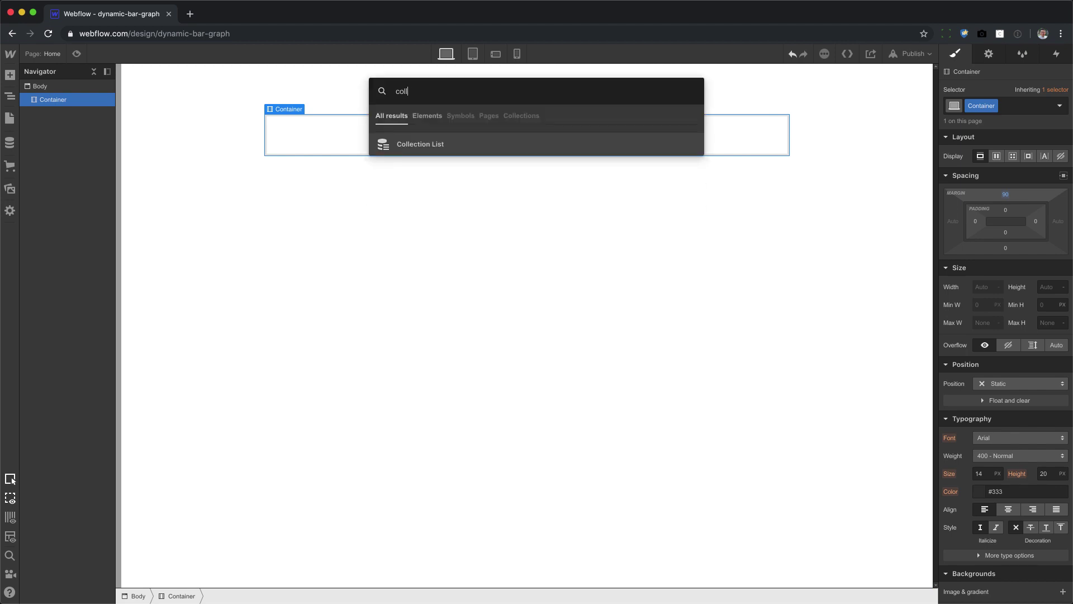
pyautogui.press('Return')
pyautogui.click(329, 275)
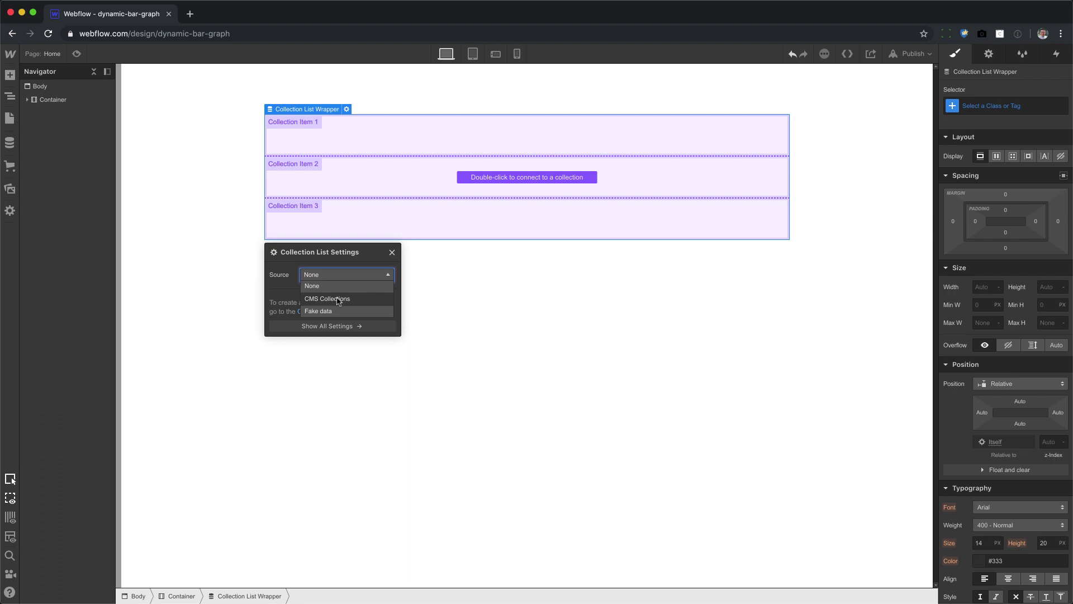
pyautogui.click(334, 314)
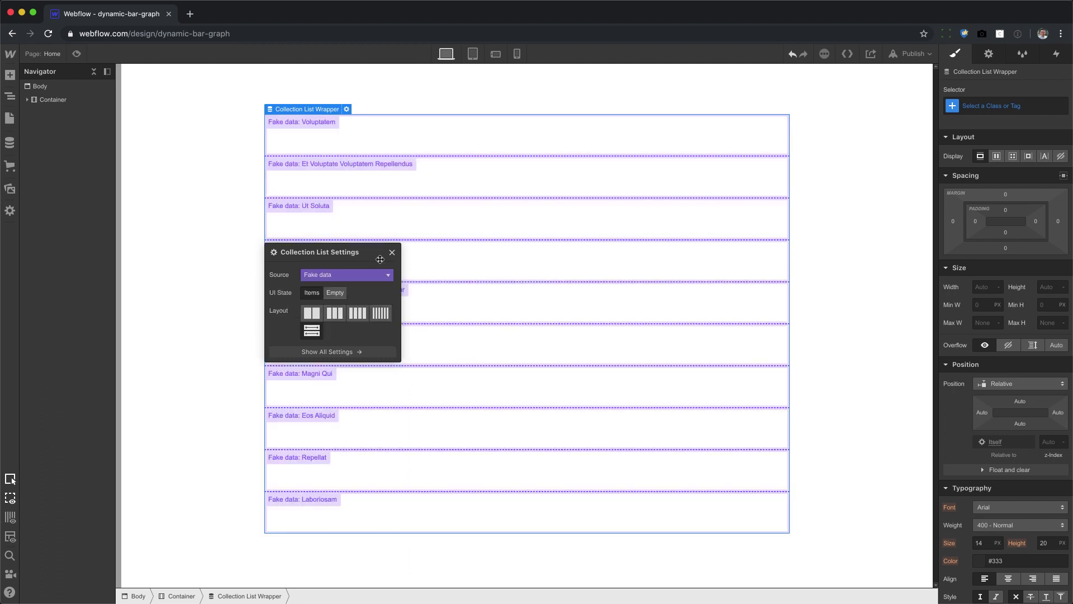
pyautogui.click(392, 254)
pyautogui.click(393, 254)
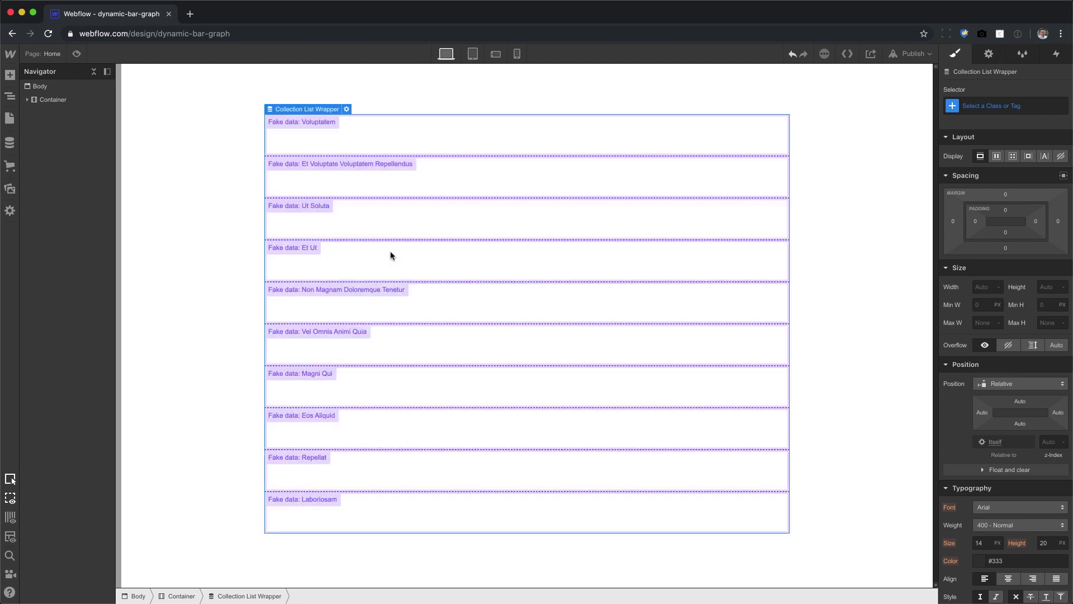
# Place a div block with class 'the bar' in the first collection item
pyautogui.click(361, 143)
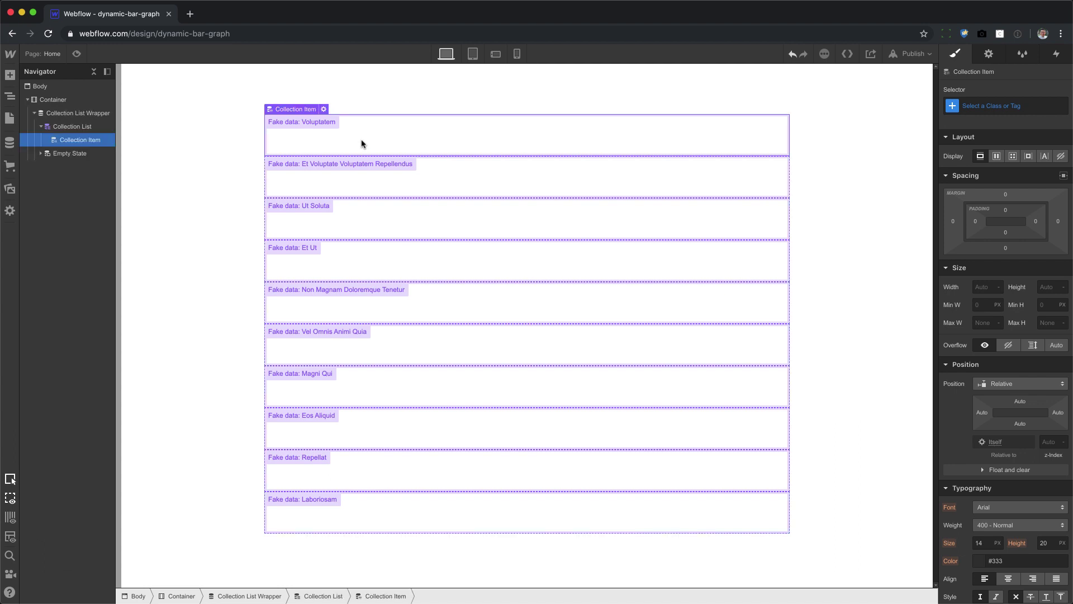
pyautogui.press('a')
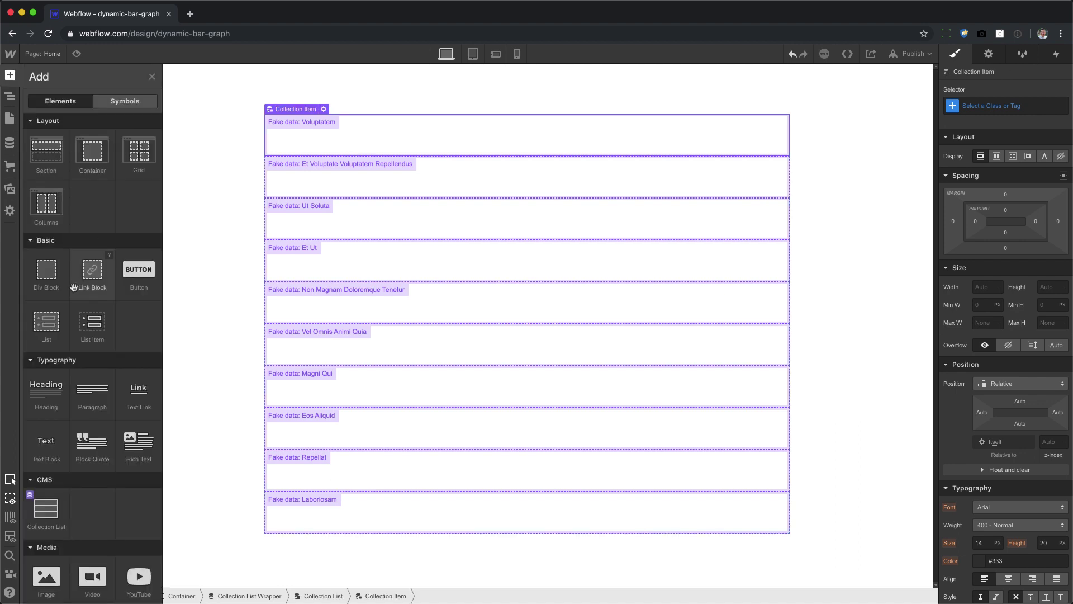
pyautogui.moveTo(43, 279); pyautogui.dragTo(462, 146)
pyautogui.click(1010, 107)
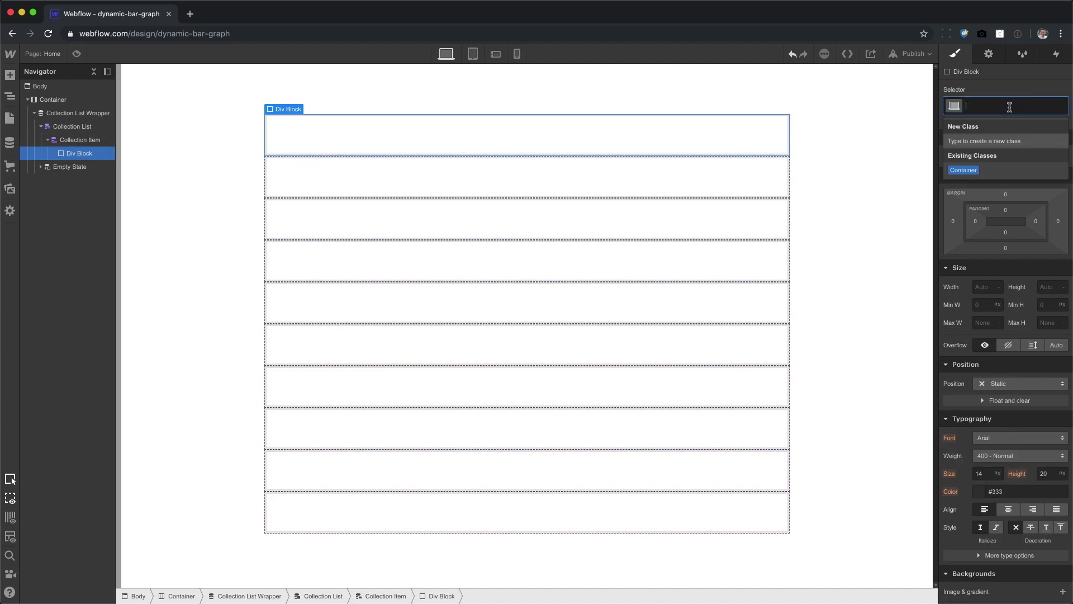
pyautogui.write('the bar')
pyautogui.press('Return')
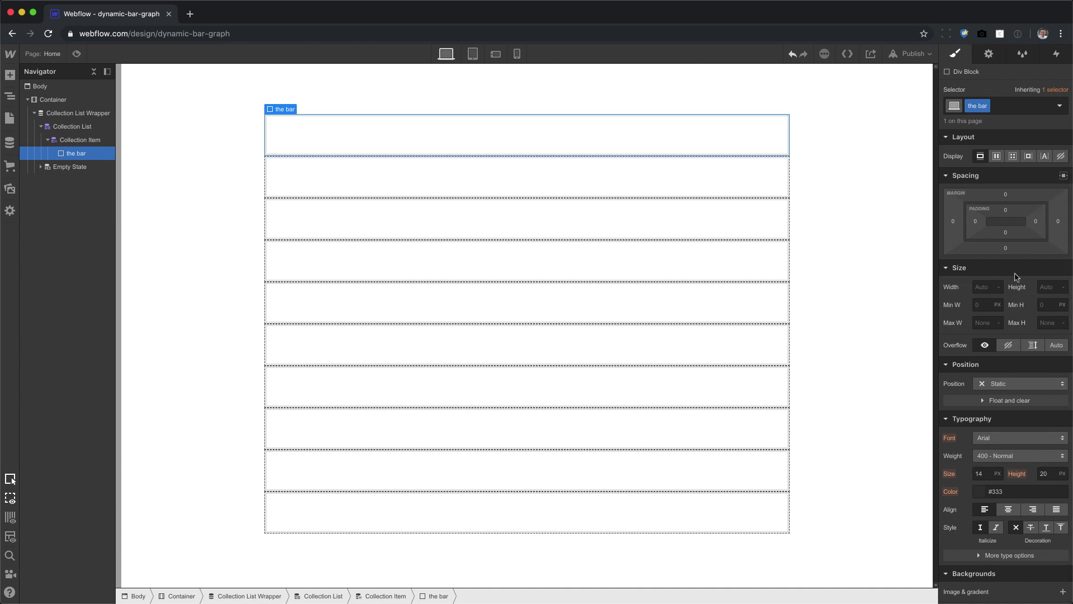
# Set the bar's height to 30 px with 10 px top and bottom margins
pyautogui.click(1040, 286)
pyautogui.write('30')
pyautogui.press('Return')
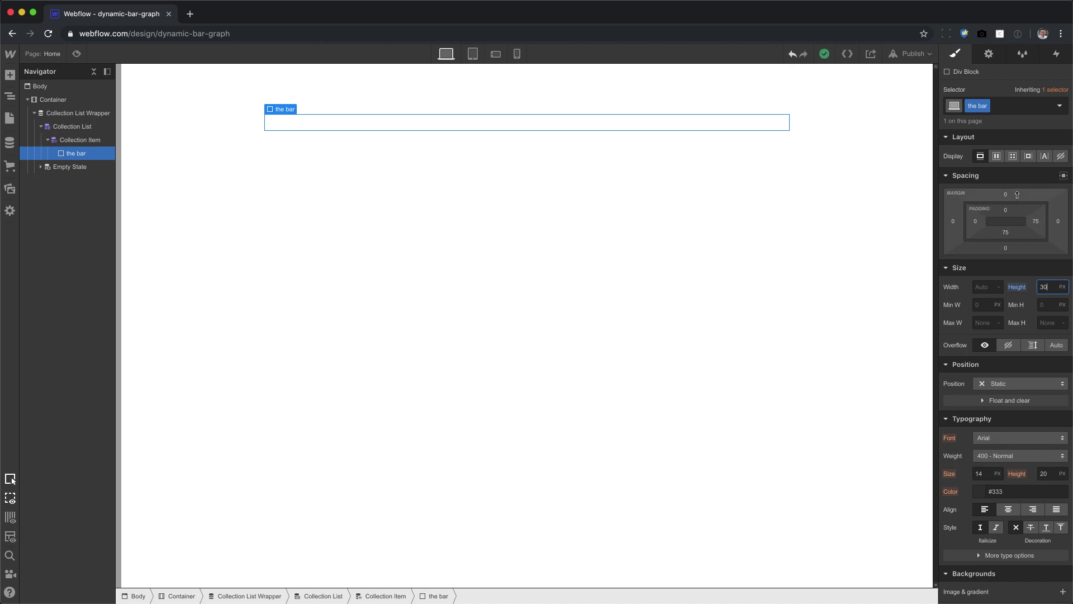
pyautogui.moveTo(1017, 194); pyautogui.dragTo(1016, 180)
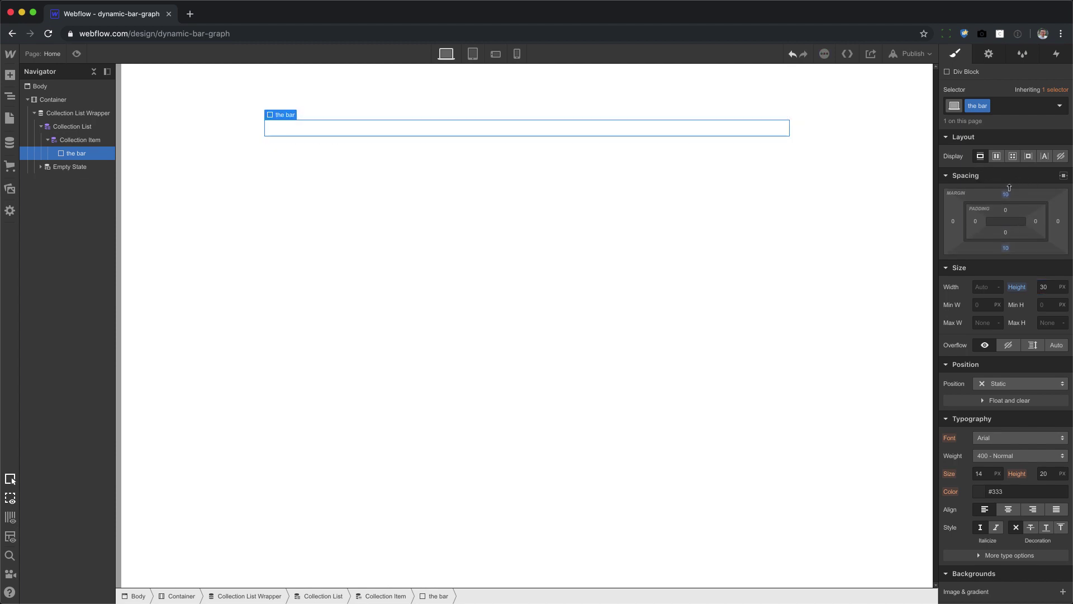
# Give the bars an orange #ff9e35 background colour
pyautogui.scroll(-1, 1038, 440)
pyautogui.scroll(-4, 1038, 440)
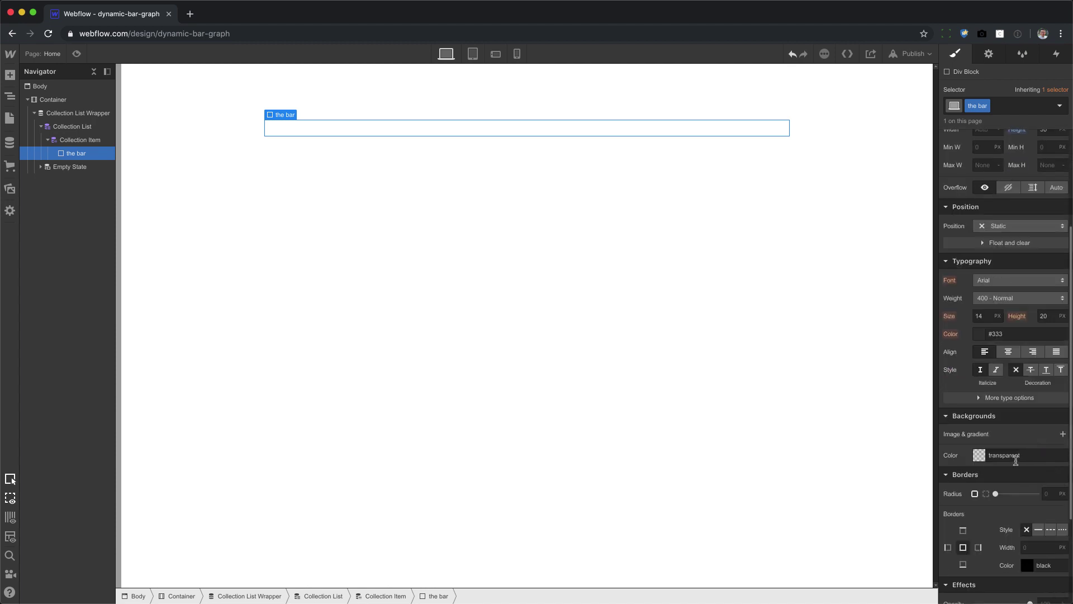
pyautogui.click(979, 455)
pyautogui.moveTo(973, 366); pyautogui.dragTo(1042, 271)
pyautogui.click(993, 210)
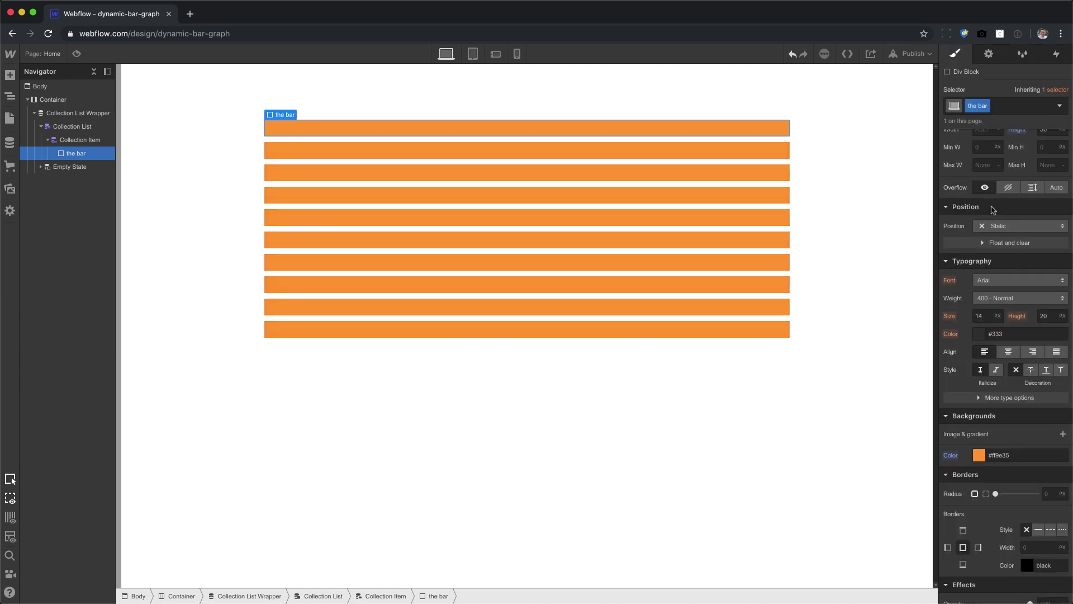
# Round the bar corners with a 20 px border radius
pyautogui.scroll(-2, 1036, 529)
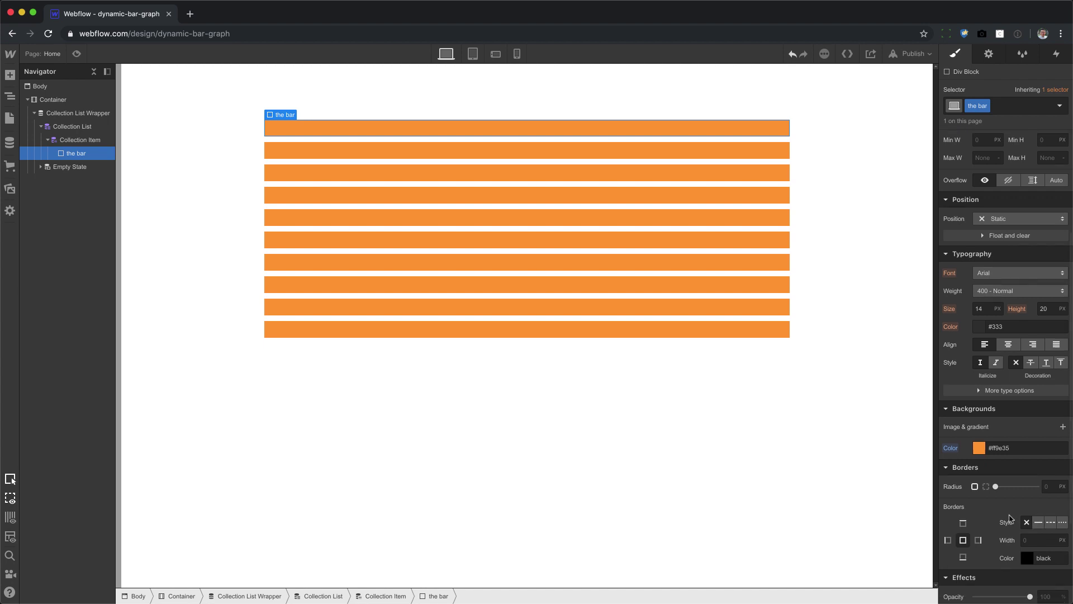
pyautogui.click(1046, 459)
pyautogui.write('3')
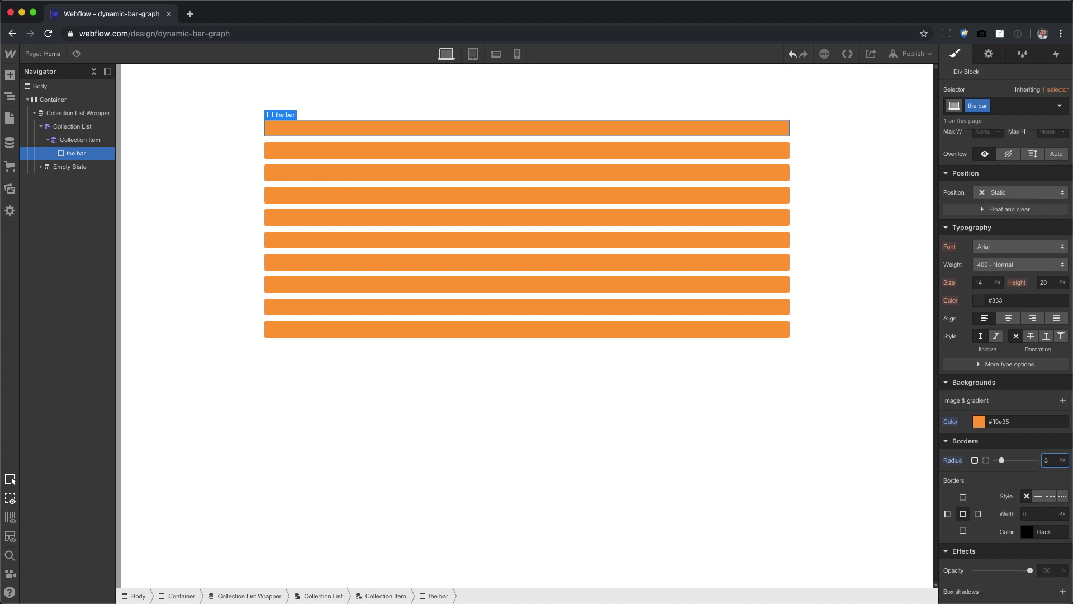
pyautogui.press('Up')
pyautogui.press('Up')
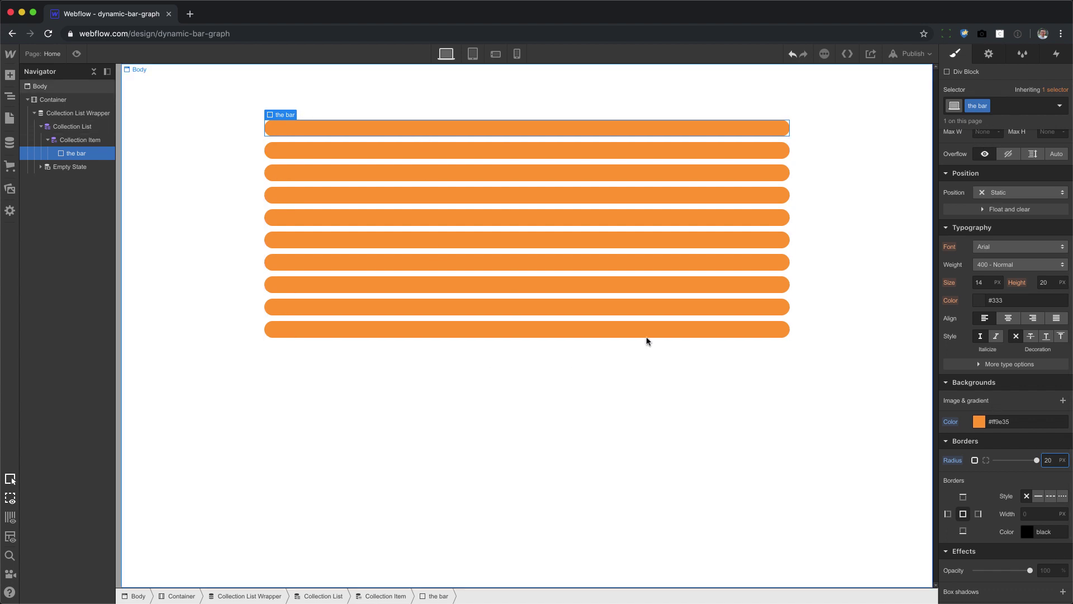
# Remove the orange 'the bar' div from the collection items
pyautogui.scroll(4, 976, 334)
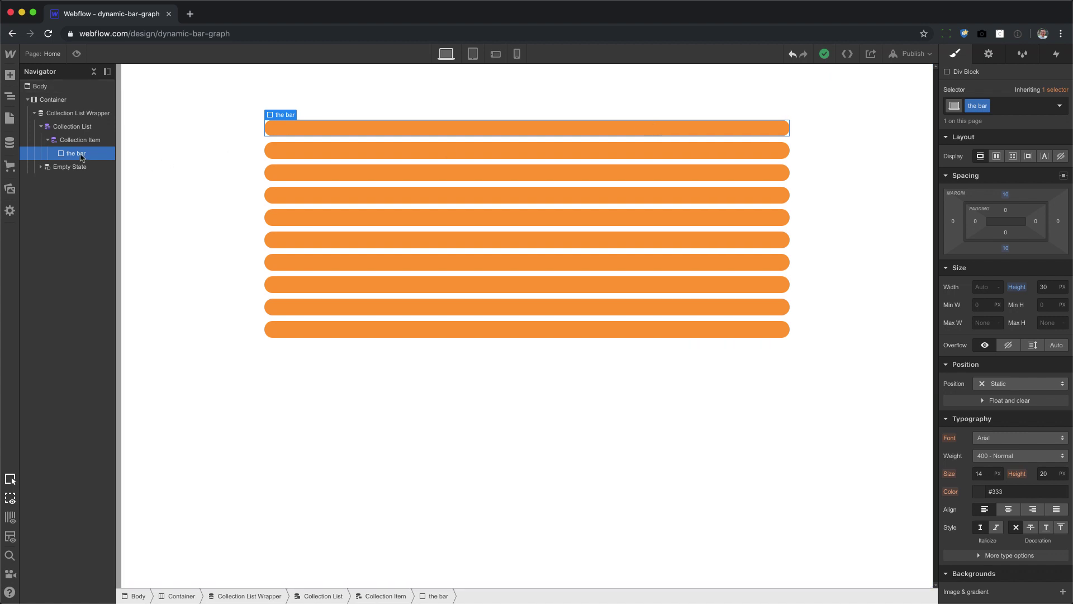
pyautogui.press('Delete')
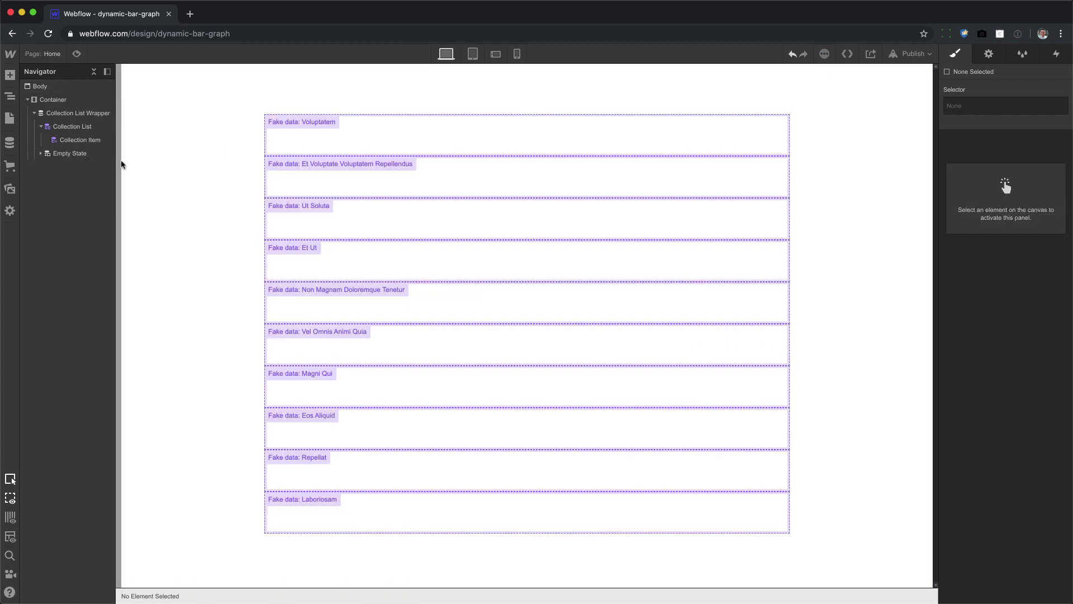
# Add an HTML Embed to the first collection item via quick search
pyautogui.click(1022, 54)
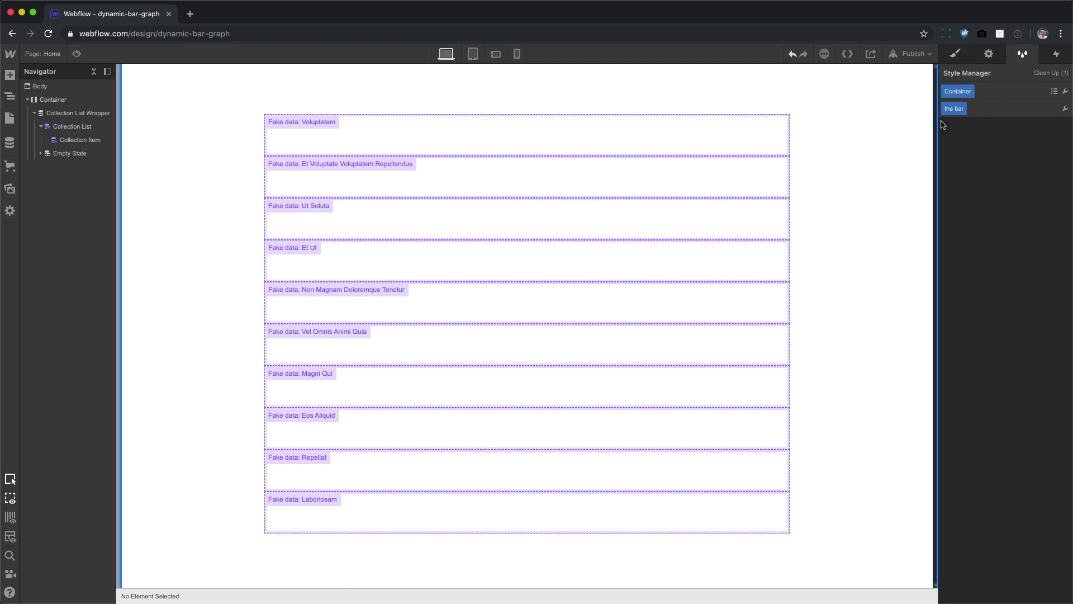
pyautogui.click(955, 55)
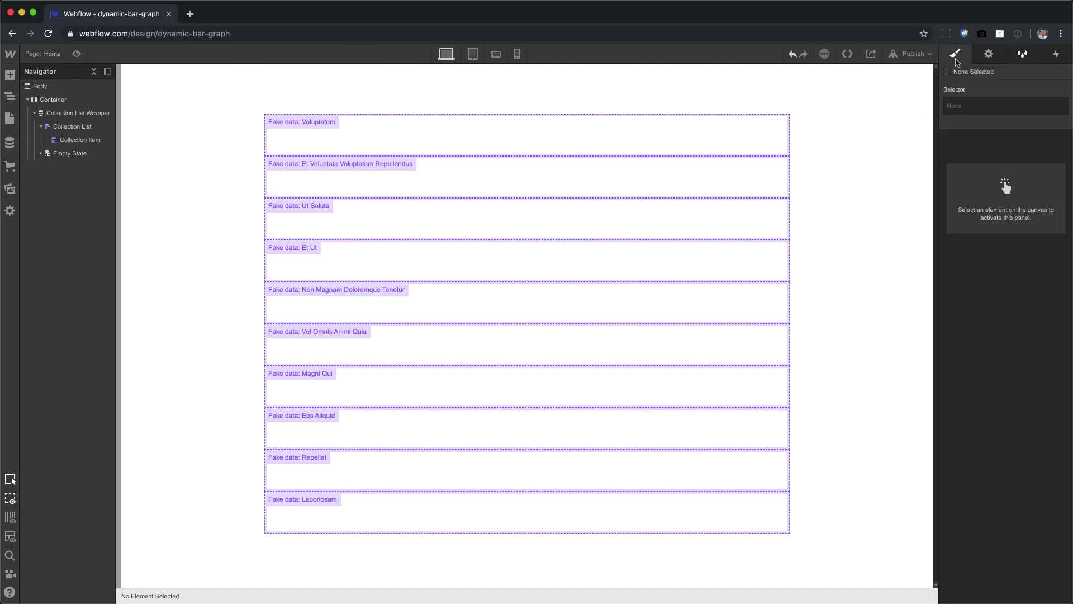
pyautogui.click(492, 139)
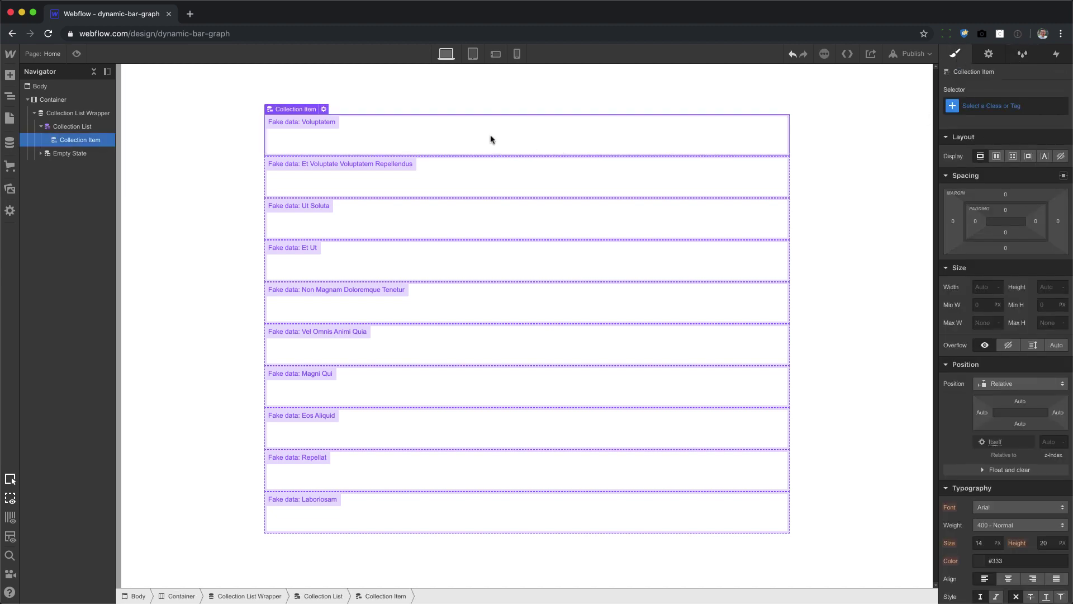
pyautogui.press('super+e')
pyautogui.write('embed')
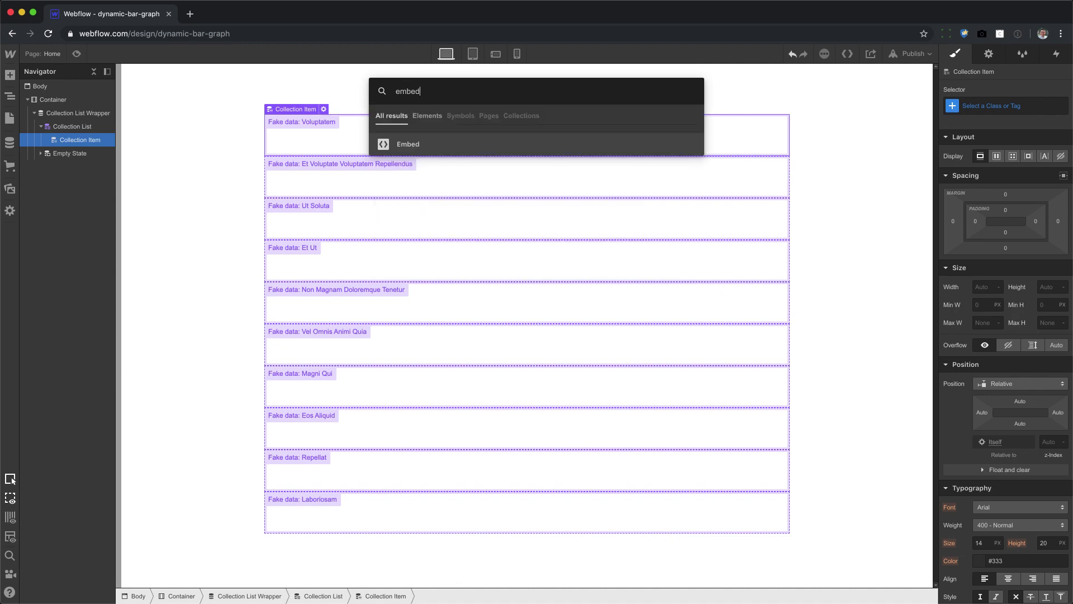
pyautogui.press('Return')
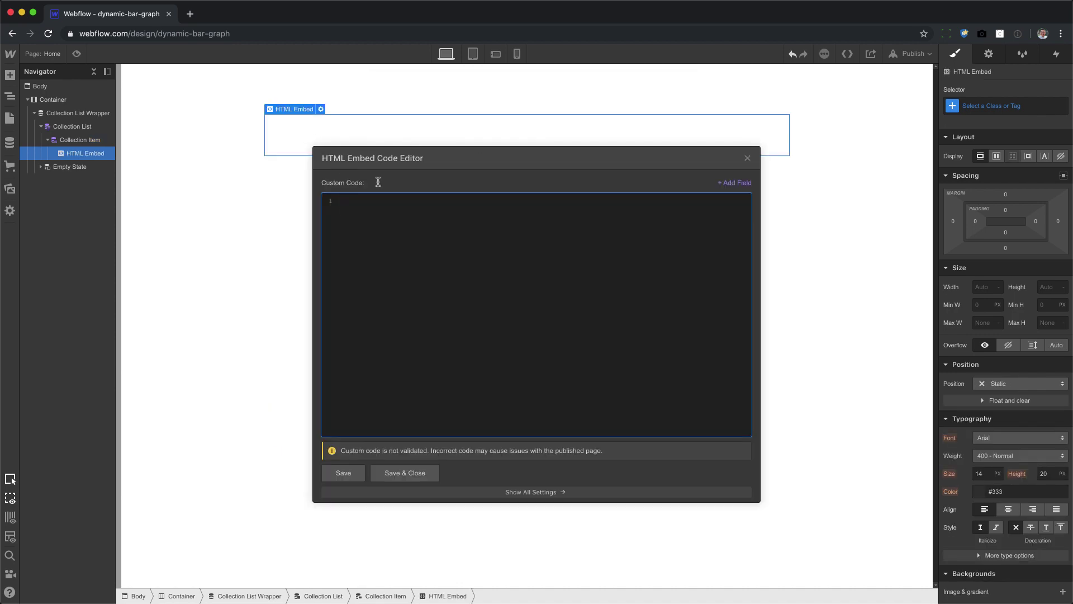
# Write a 'the-bar' div whose style width is the bar percentage field in %
pyautogui.write('<div class="')
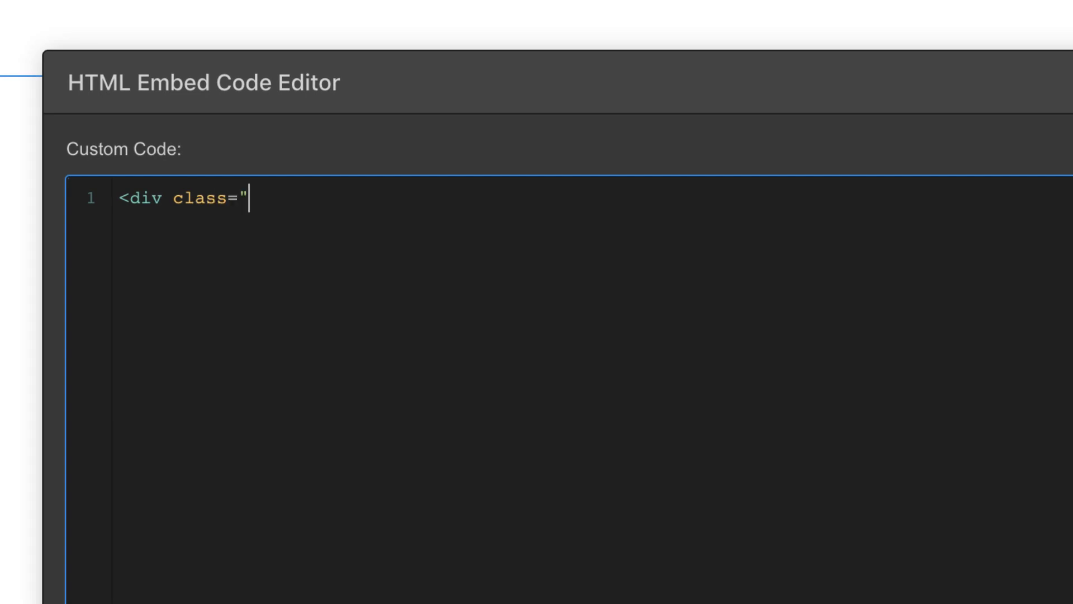
pyautogui.write('the-bar">')
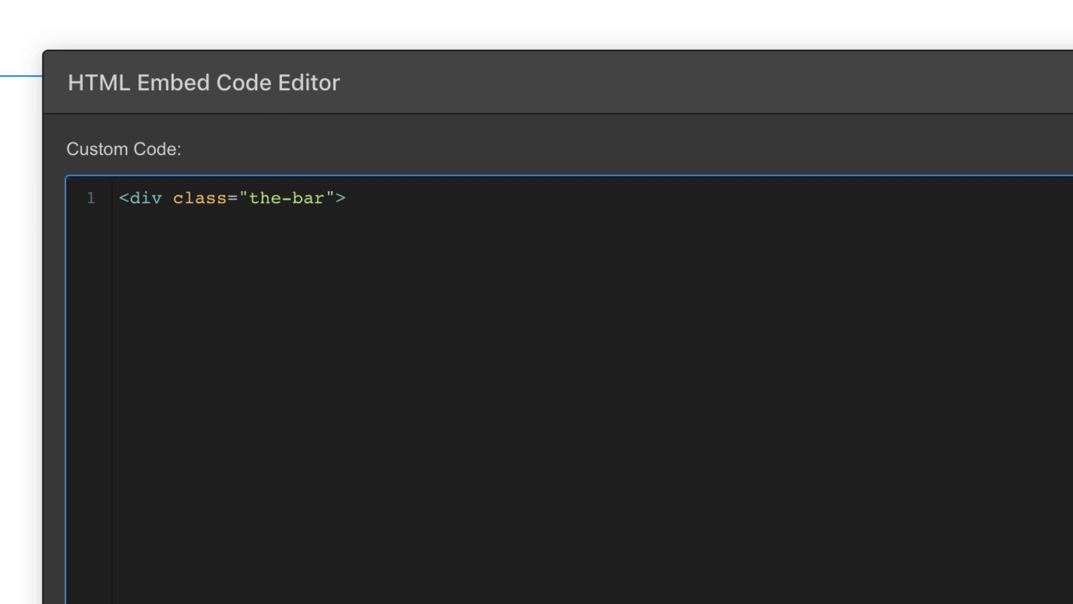
pyautogui.click(336, 198)
pyautogui.write('style="width:')
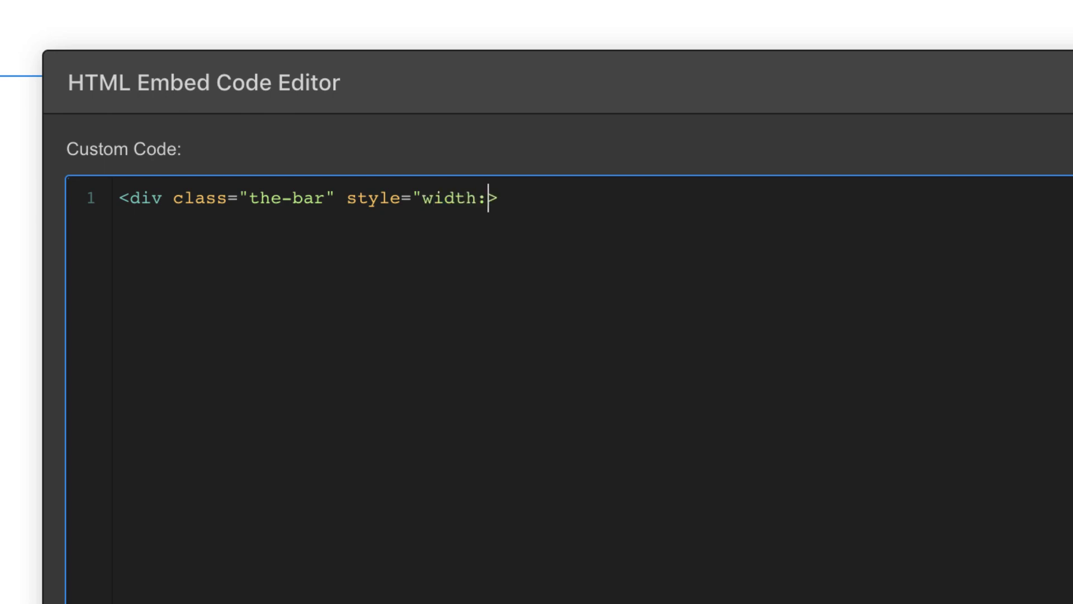
pyautogui.click(981, 149)
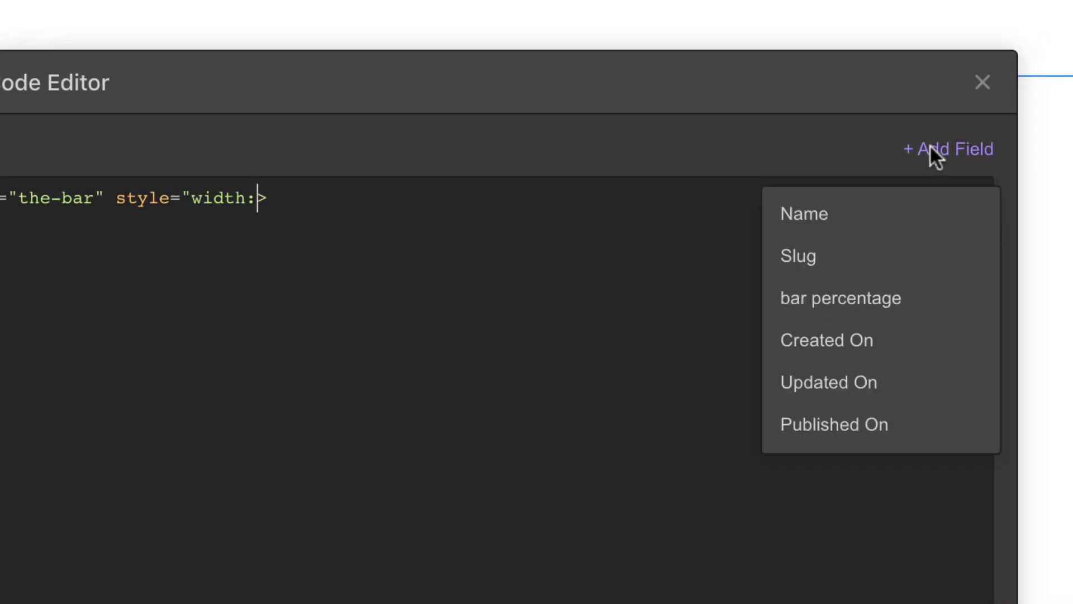
pyautogui.click(923, 293)
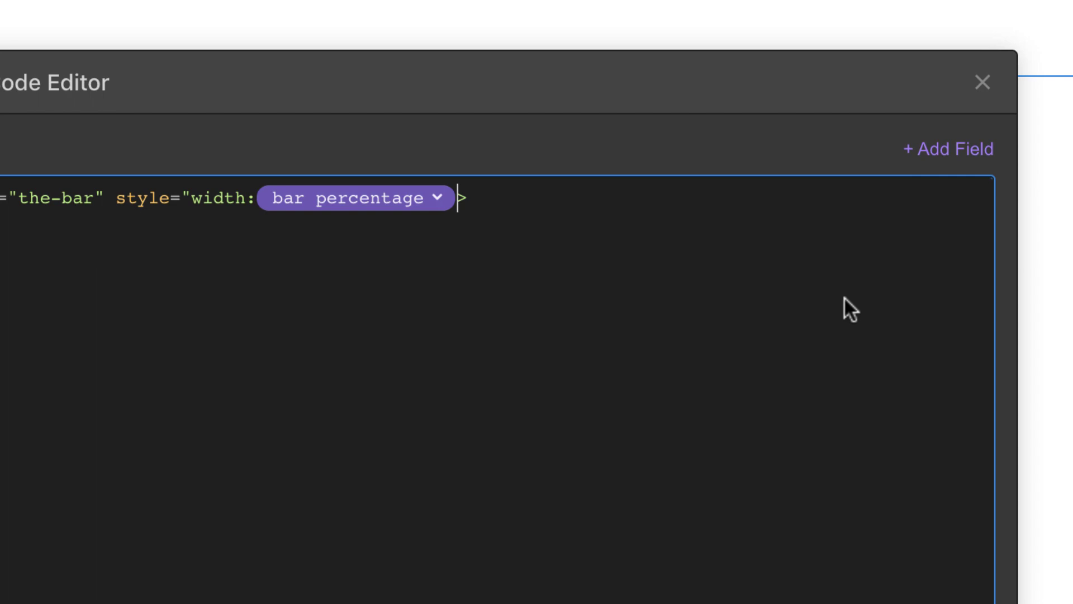
pyautogui.write('%;"')
pyautogui.press('Right')
pyautogui.write('</div>')
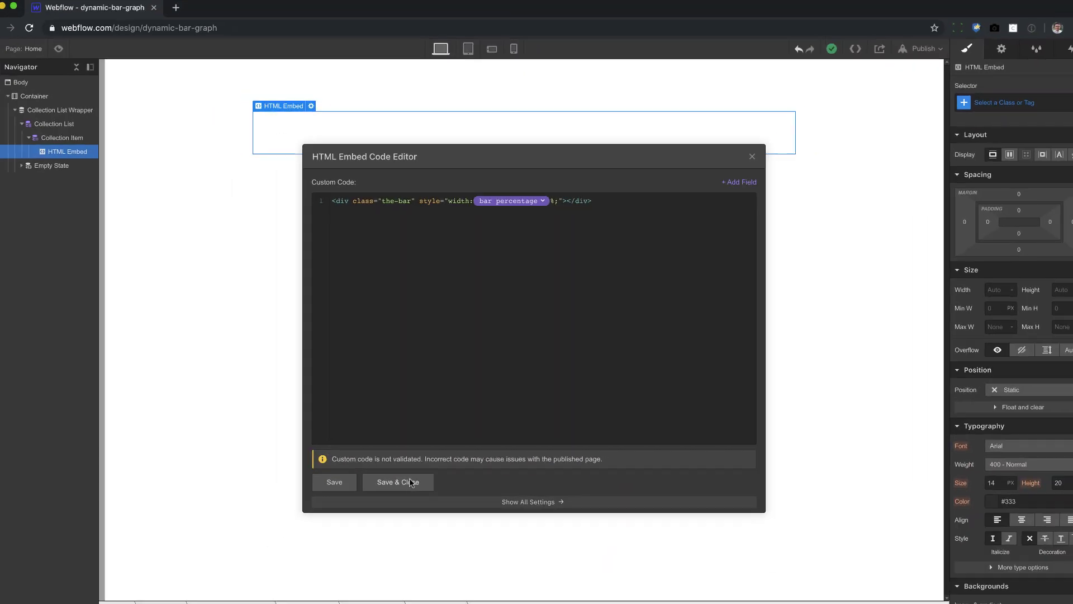
# Save and close the embed code, then select the Collection List Wrapper
pyautogui.click(411, 482)
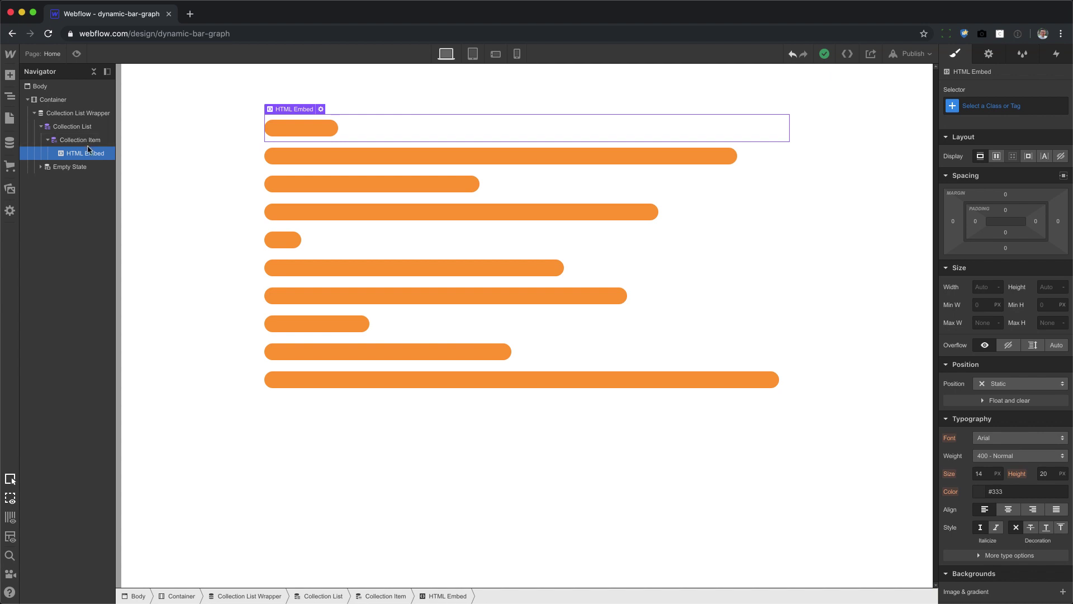
pyautogui.click(88, 114)
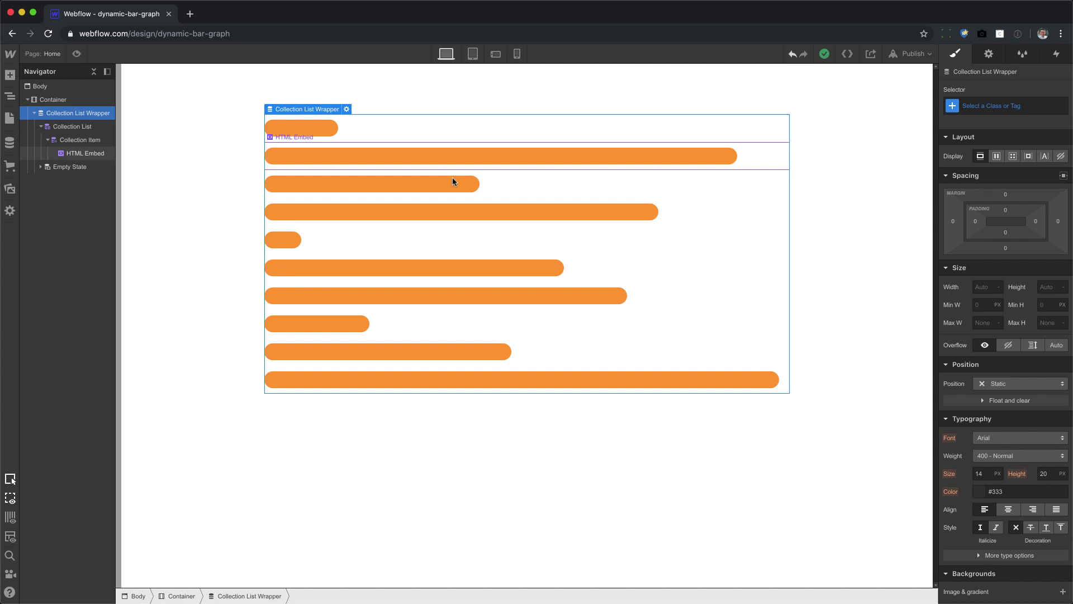
# Duplicate the bar-graph Container and delete the copy's HTML embed
pyautogui.click(51, 98)
pyautogui.press('super+d')
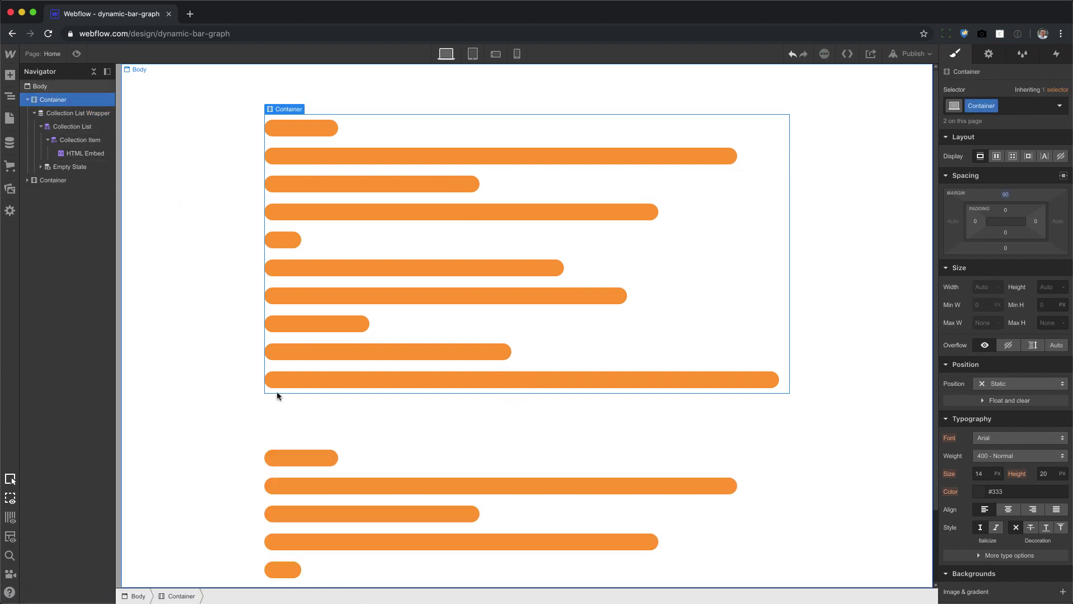
pyautogui.scroll(-2, 475, 431)
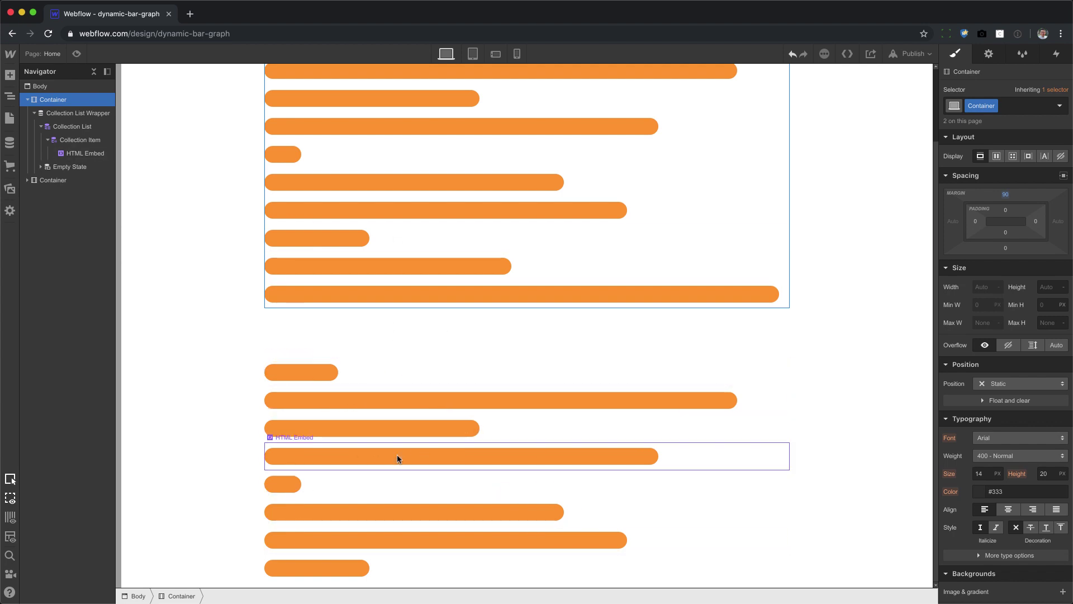
pyautogui.click(309, 370)
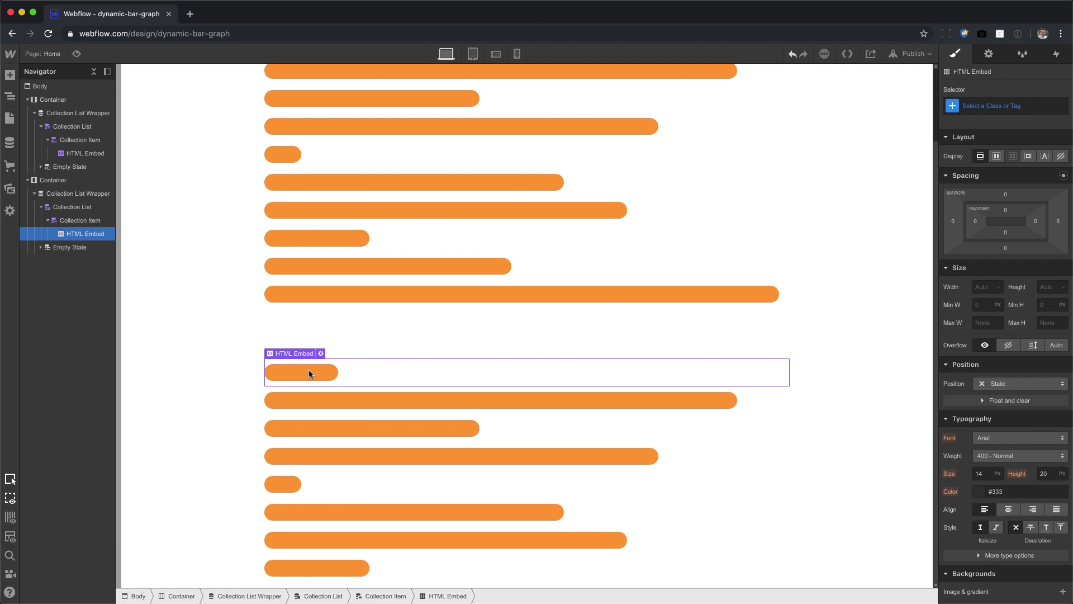
pyautogui.press('Delete')
pyautogui.click(354, 384)
# Place a div block with class 'vertical bar' in the copy's collection item
pyautogui.press('a')
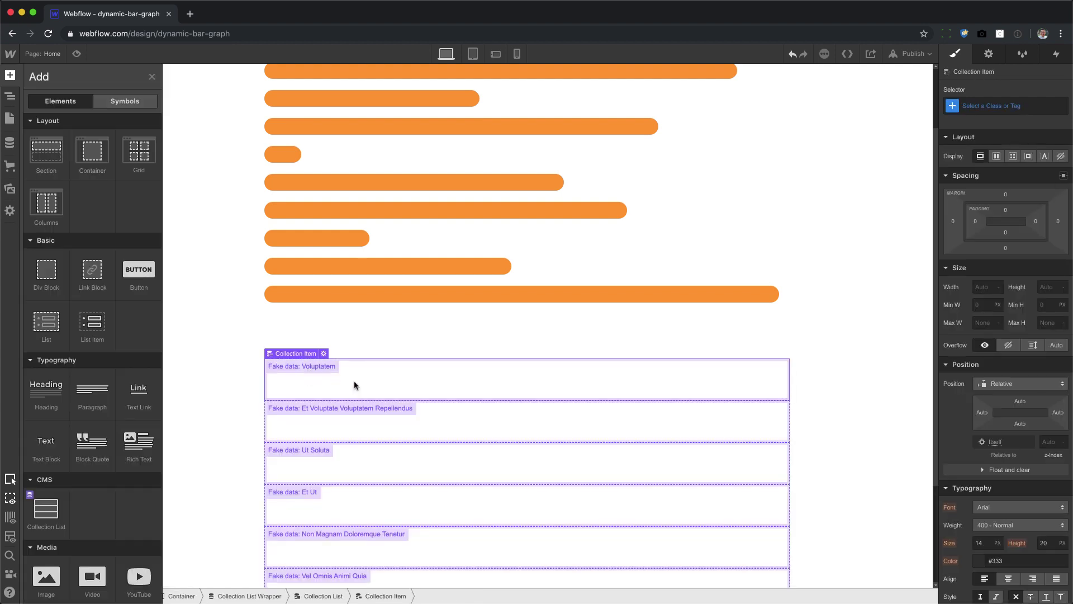
pyautogui.moveTo(40, 277); pyautogui.dragTo(354, 379)
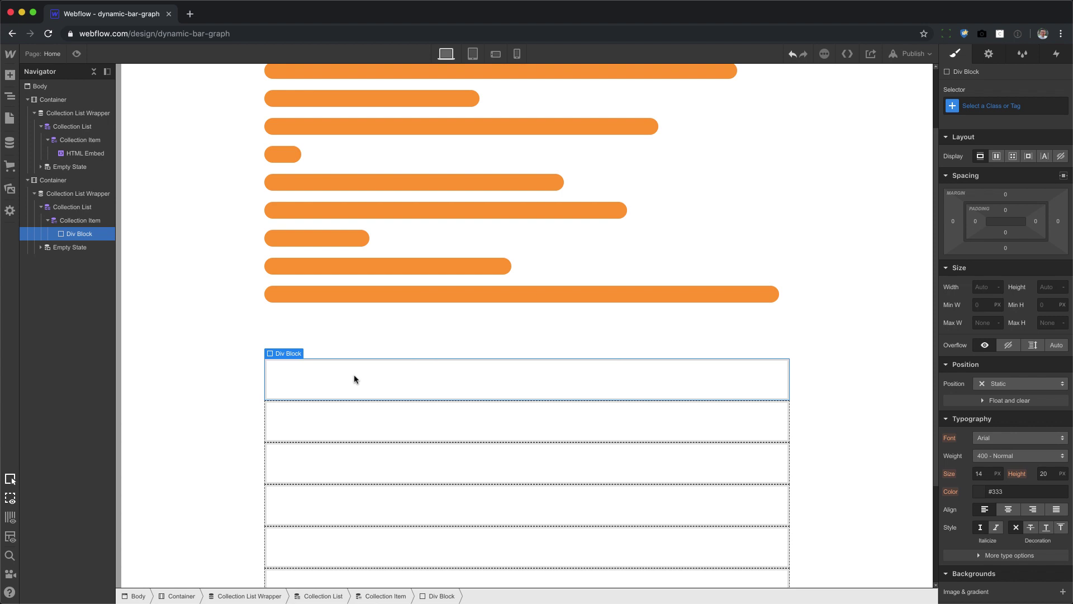
pyautogui.click(992, 107)
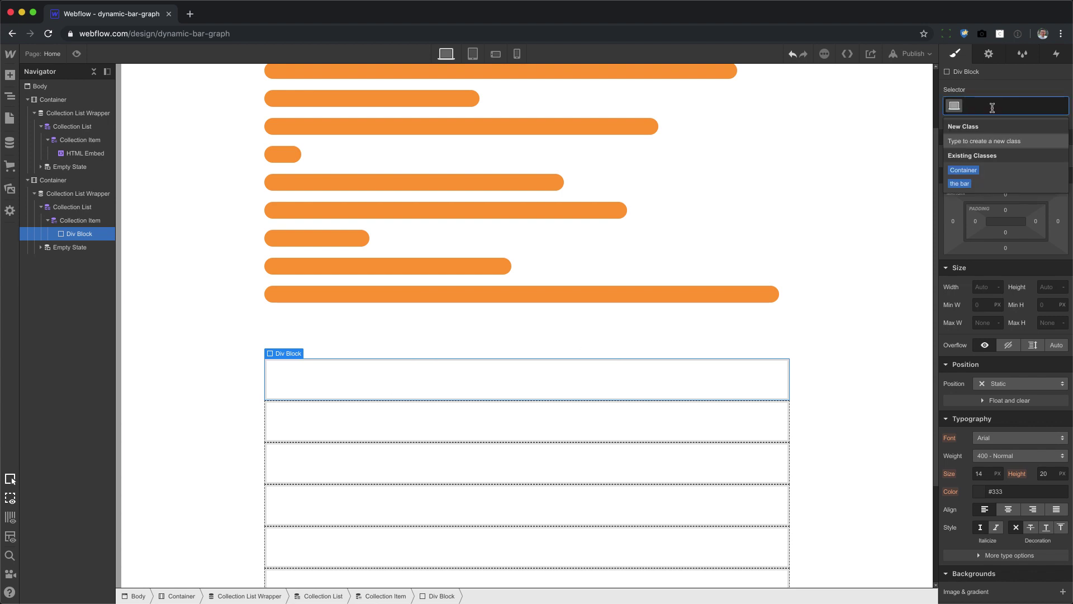
pyautogui.write('vertical bar')
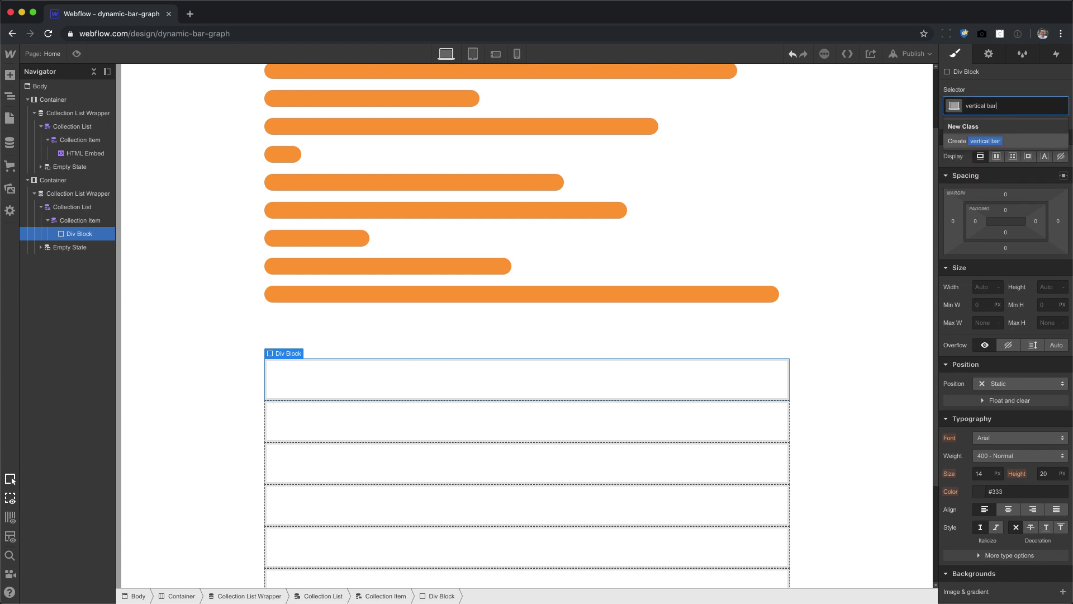
pyautogui.press('Return')
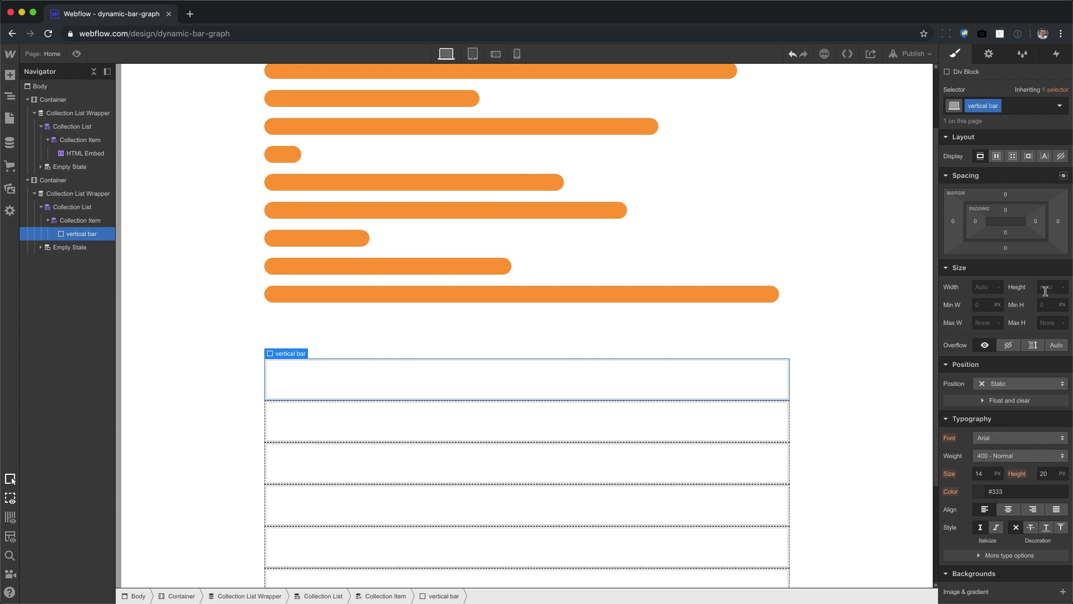
# Set the vertical bar's width to 30 px and sample orange #ff9d35 from a horizontal bar
pyautogui.click(982, 287)
pyautogui.write('30')
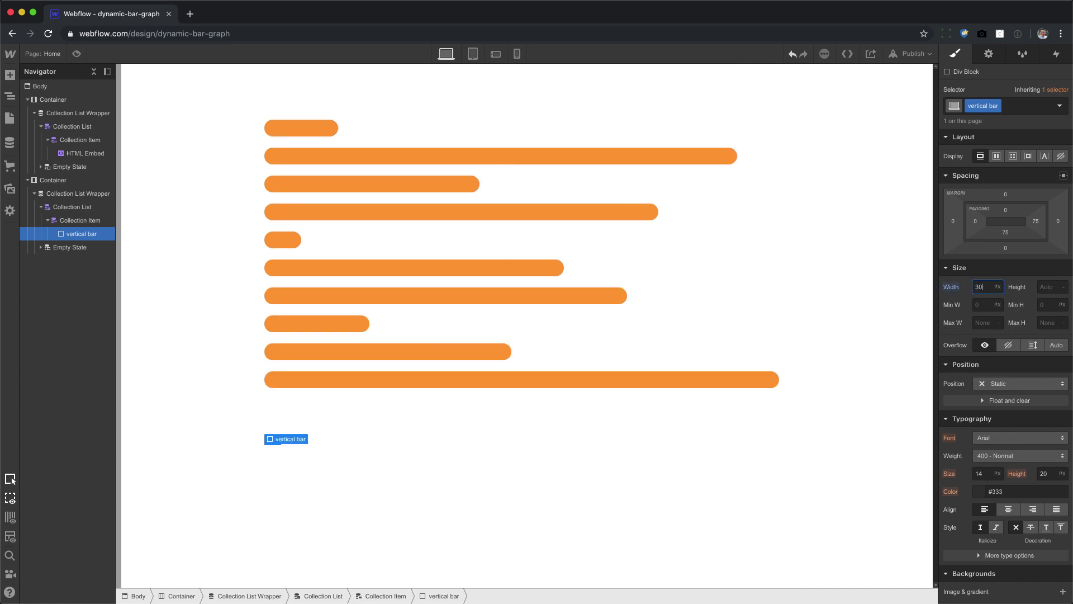
pyautogui.scroll(-3, 1001, 391)
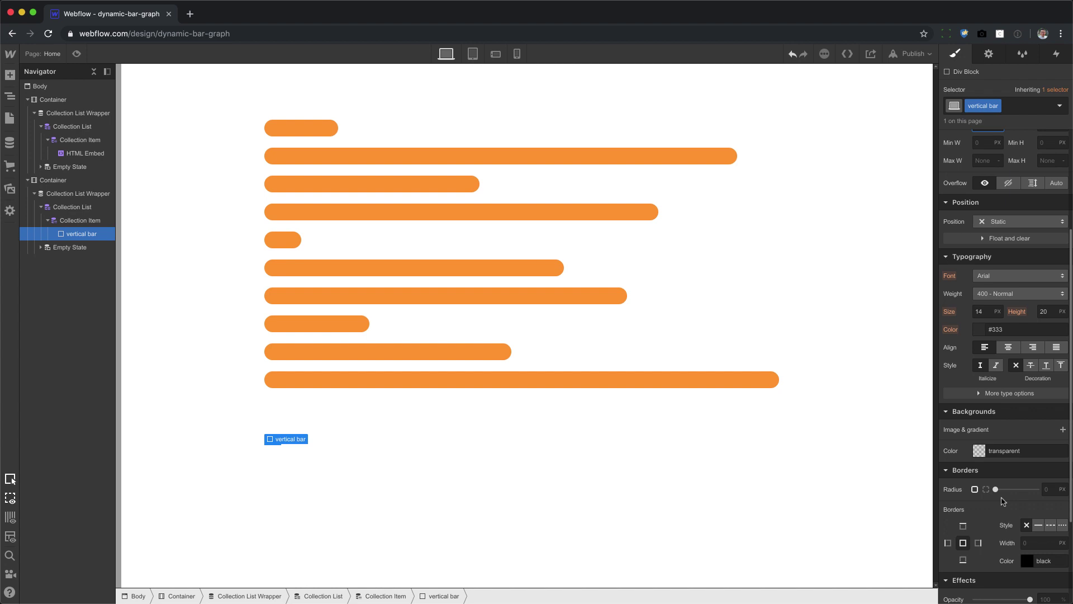
pyautogui.click(979, 450)
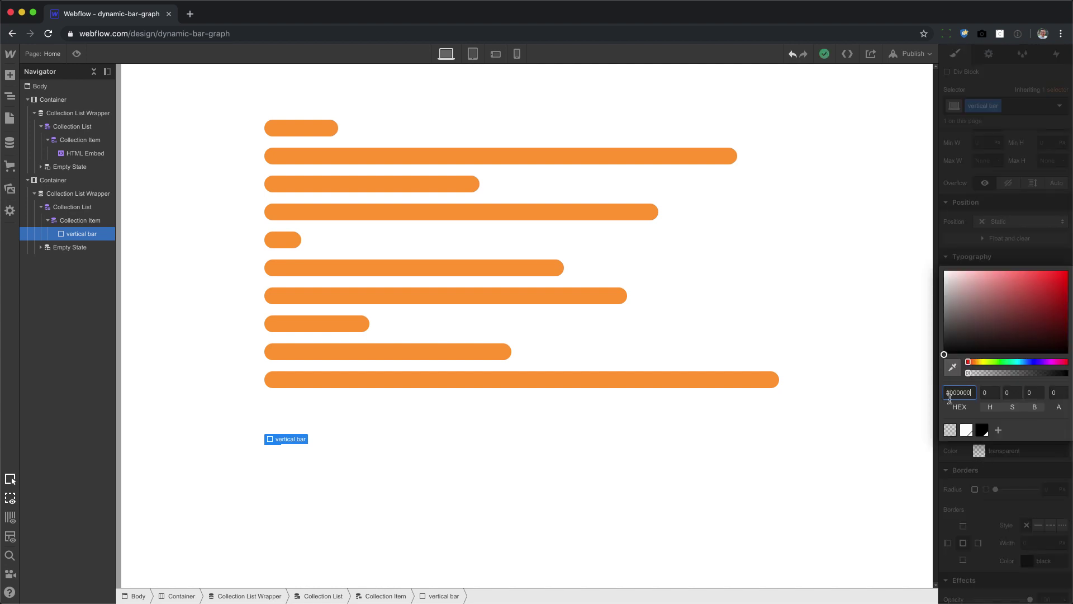
pyautogui.click(952, 367)
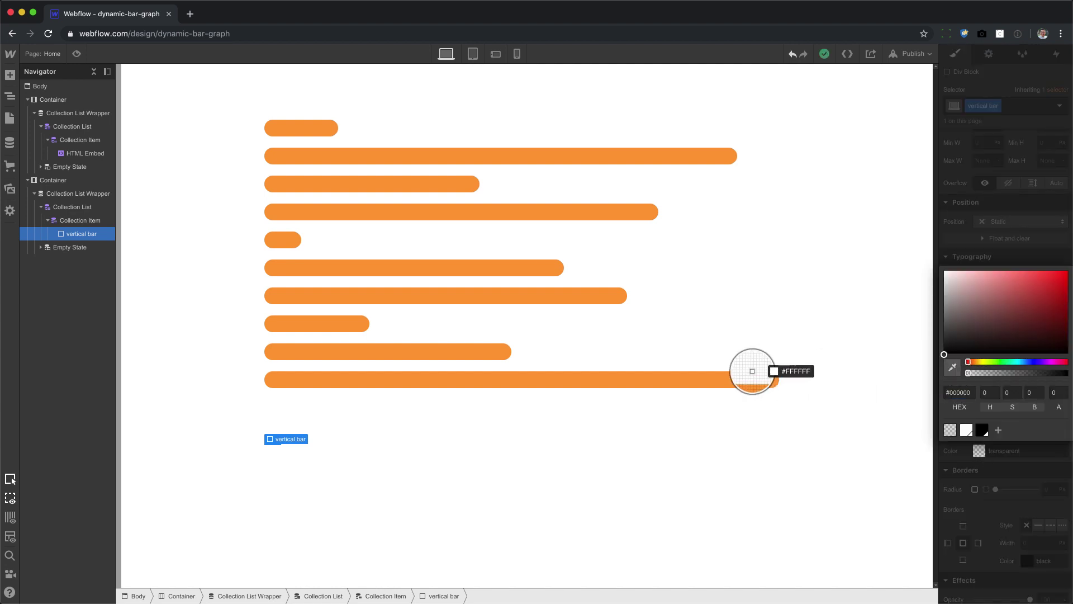
pyautogui.click(709, 379)
pyautogui.click(1021, 480)
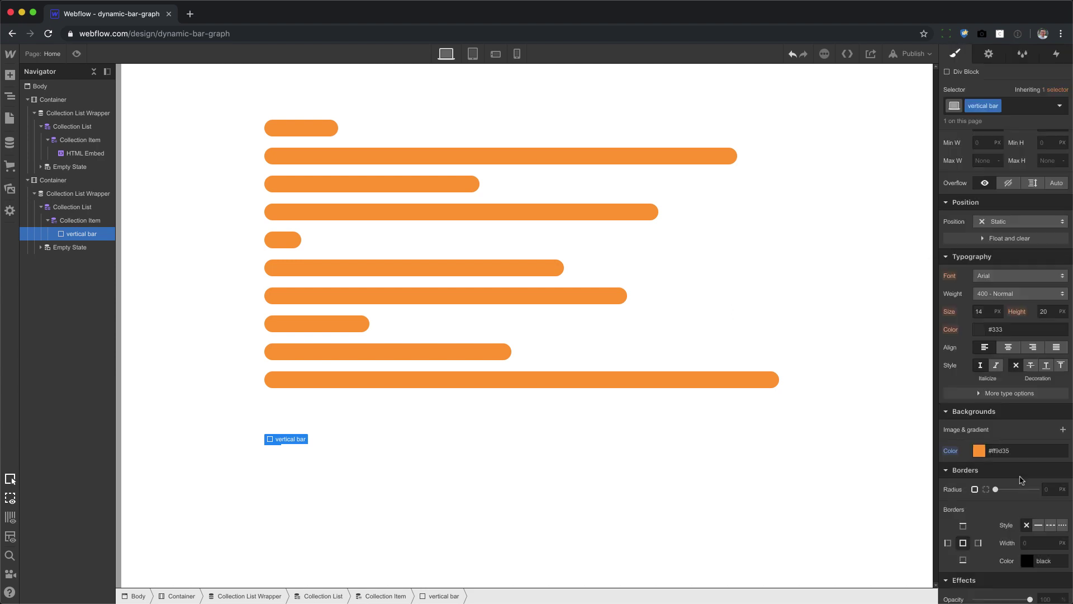
# Set the second Collection List's Display to Flex so its items line up horizontally
pyautogui.click(88, 220)
pyautogui.click(33, 194)
pyautogui.click(33, 194)
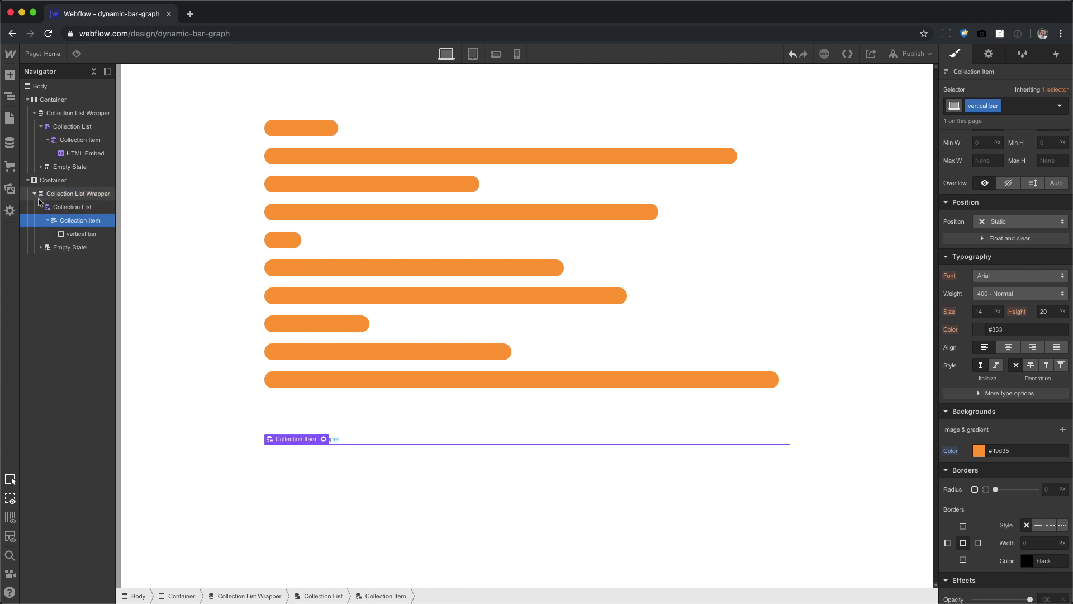
pyautogui.click(78, 207)
pyautogui.scroll(3, 1000, 224)
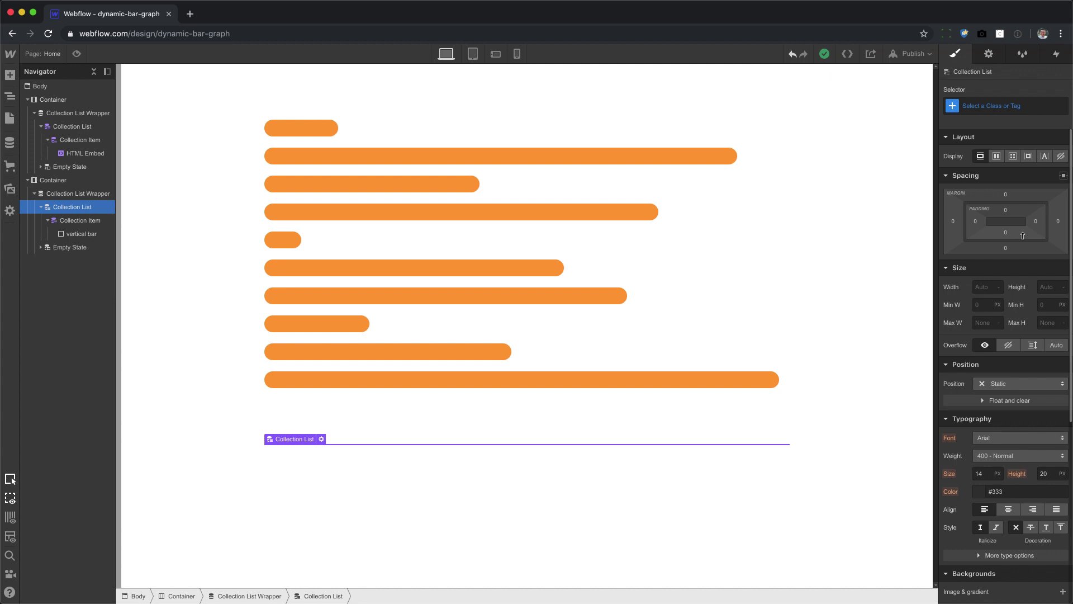
pyautogui.click(997, 157)
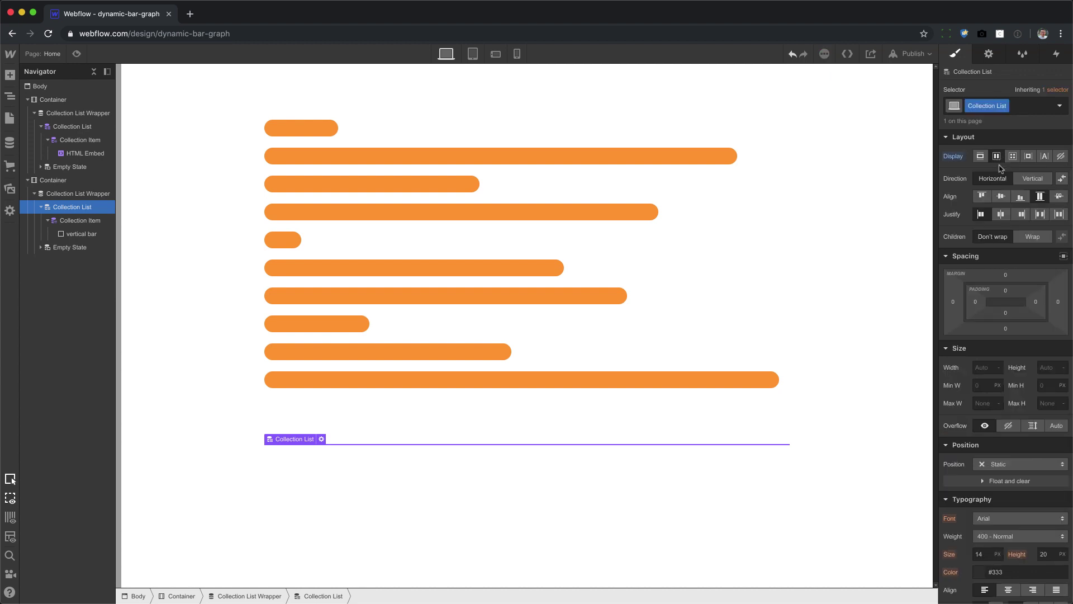
pyautogui.click(87, 224)
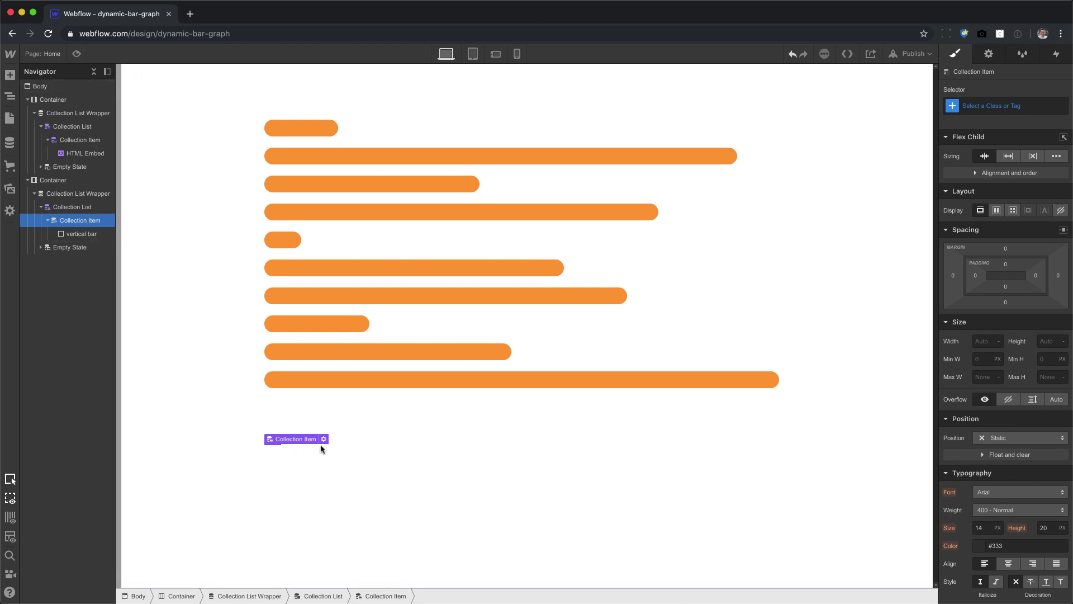
# Try a height of 50 on the vertical bar, then reset its height to Auto
pyautogui.click(81, 234)
pyautogui.click(1046, 288)
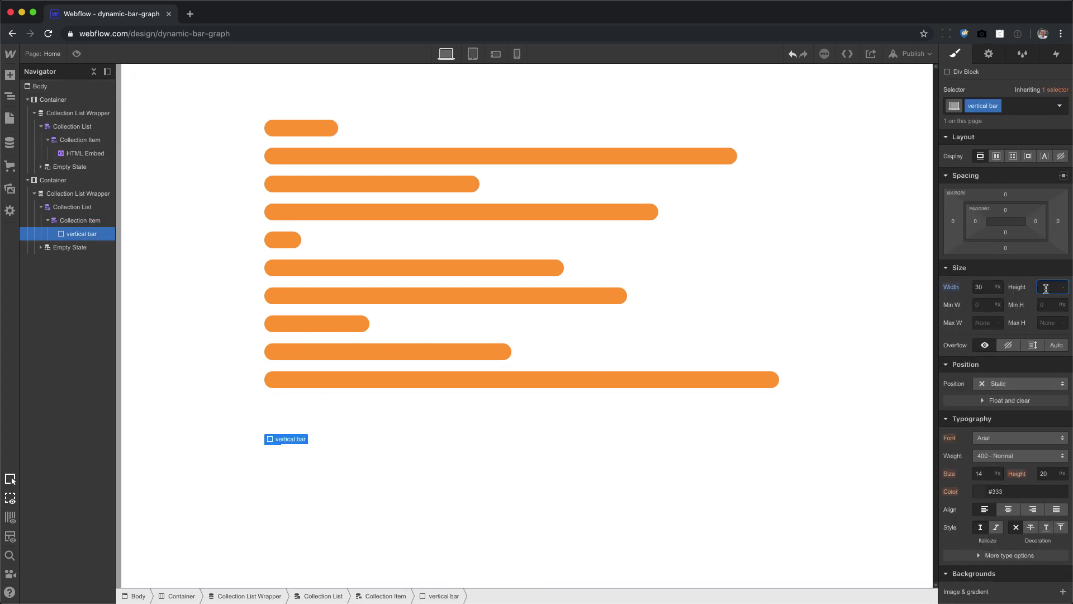
pyautogui.write('50')
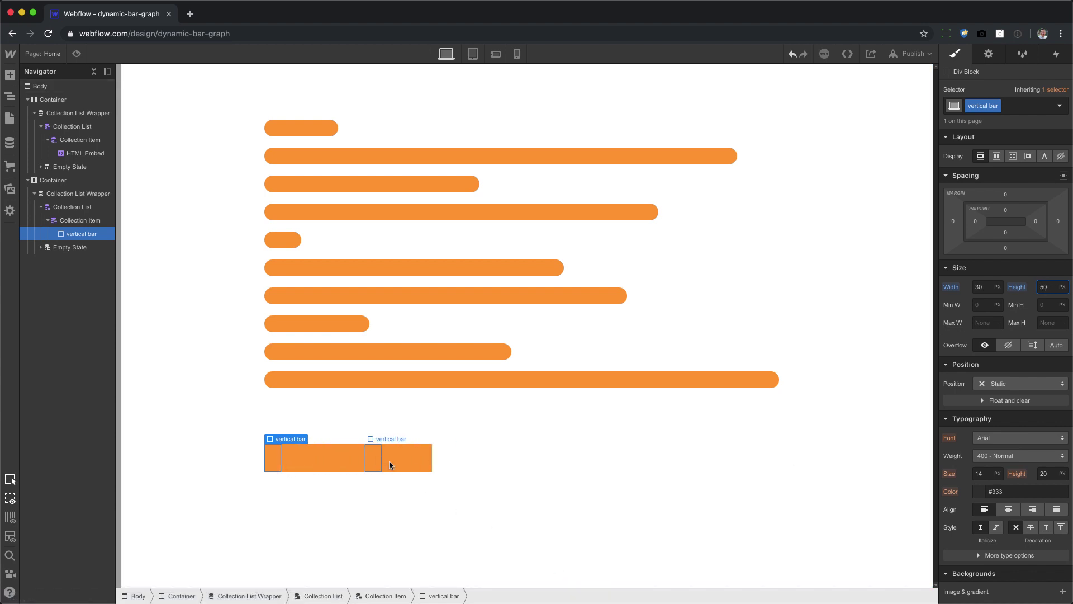
pyautogui.keyDown('alt'); pyautogui.click(1021, 289); pyautogui.keyUp('alt')
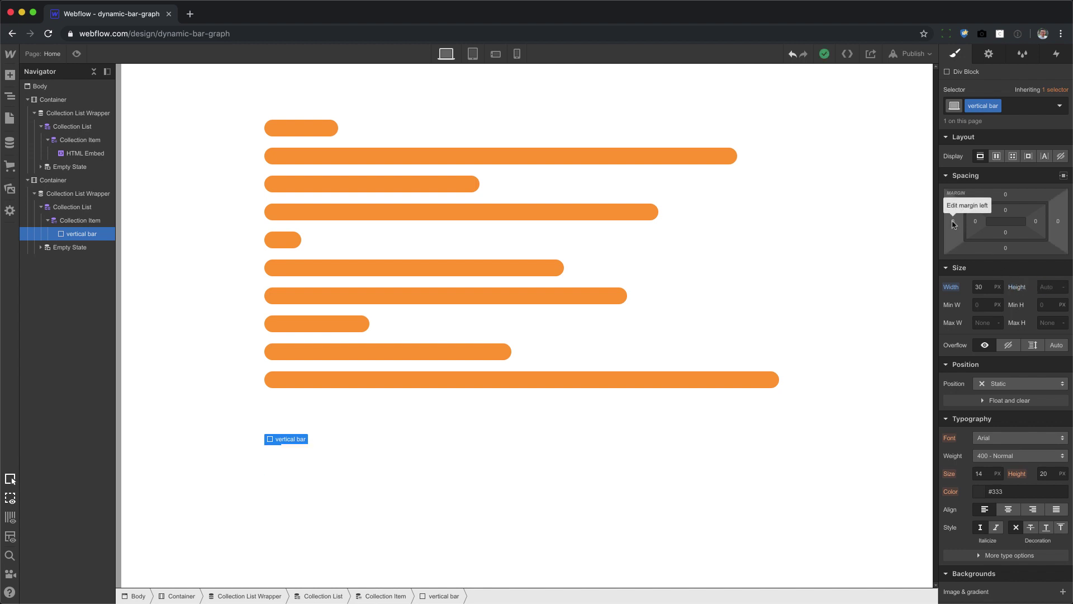
# Give the vertical bar 10px left and right margins, testing height 30 before restoring Auto
pyautogui.moveTo(953, 224); pyautogui.dragTo(935, 221)
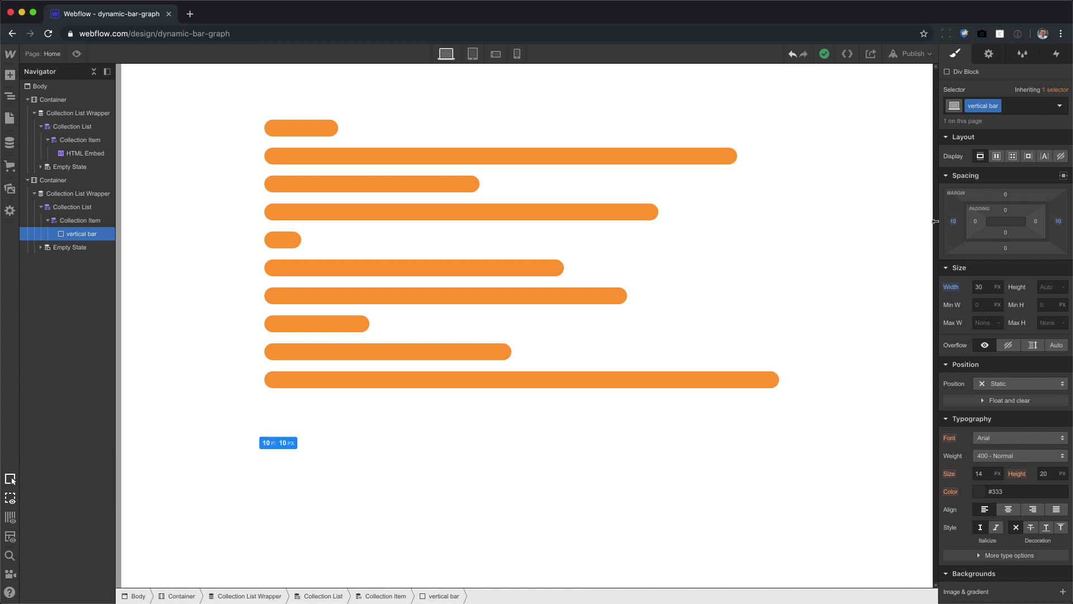
pyautogui.click(1045, 287)
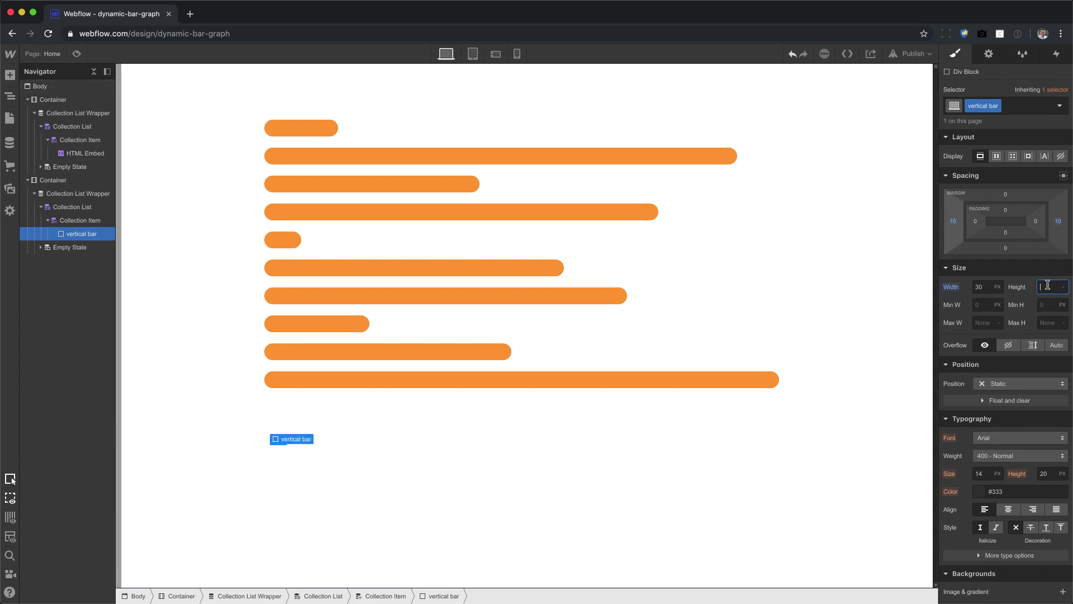
pyautogui.write('30')
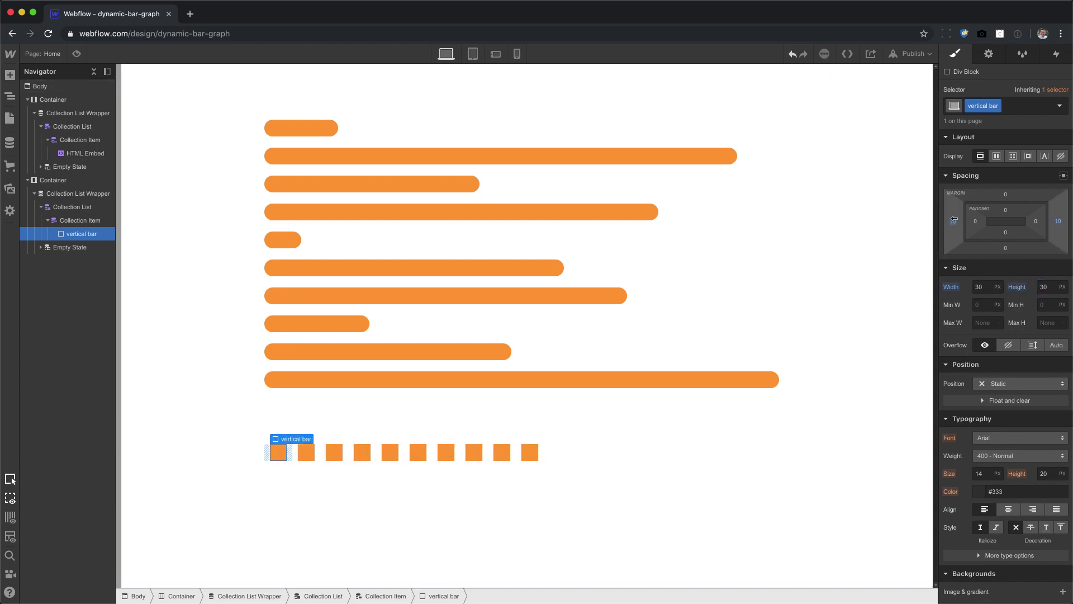
pyautogui.moveTo(953, 221); pyautogui.dragTo(953, 221)
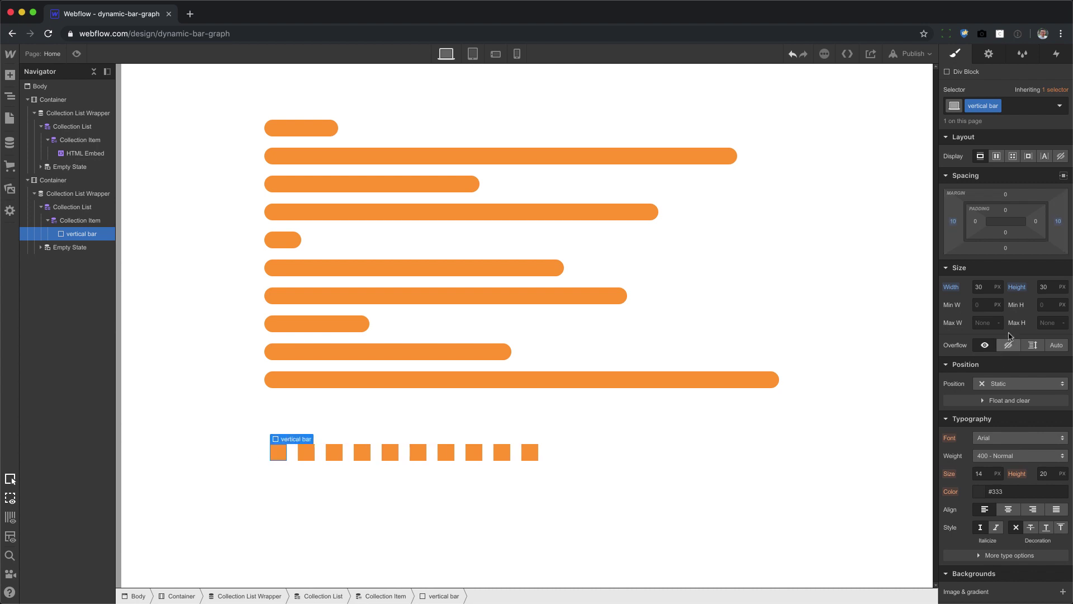
pyautogui.keyDown('alt'); pyautogui.click(1017, 287); pyautogui.keyUp('alt')
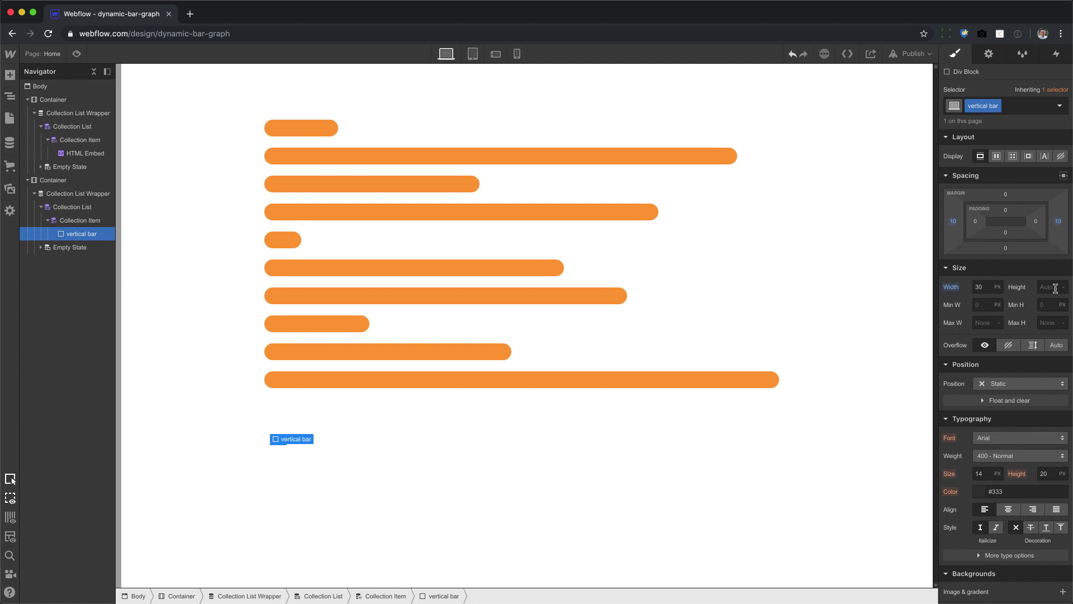
# Delete the vertical bar div and add an HTML Embed to the second collection item
pyautogui.moveTo(998, 112)
pyautogui.press('Delete')
pyautogui.click(90, 224)
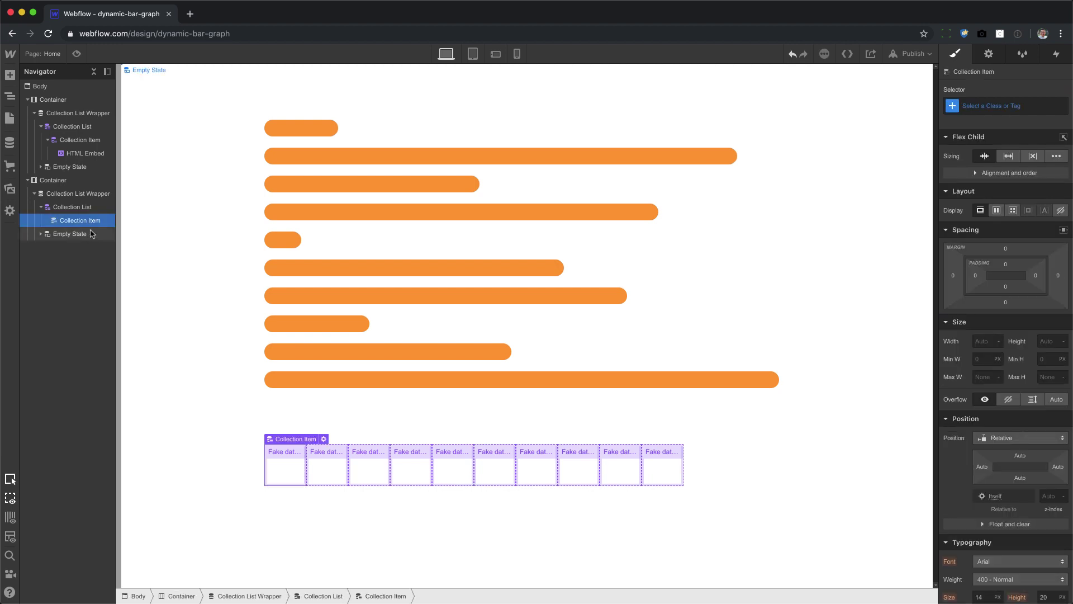
pyautogui.press('super+e')
pyautogui.write('embed')
pyautogui.press('Return')
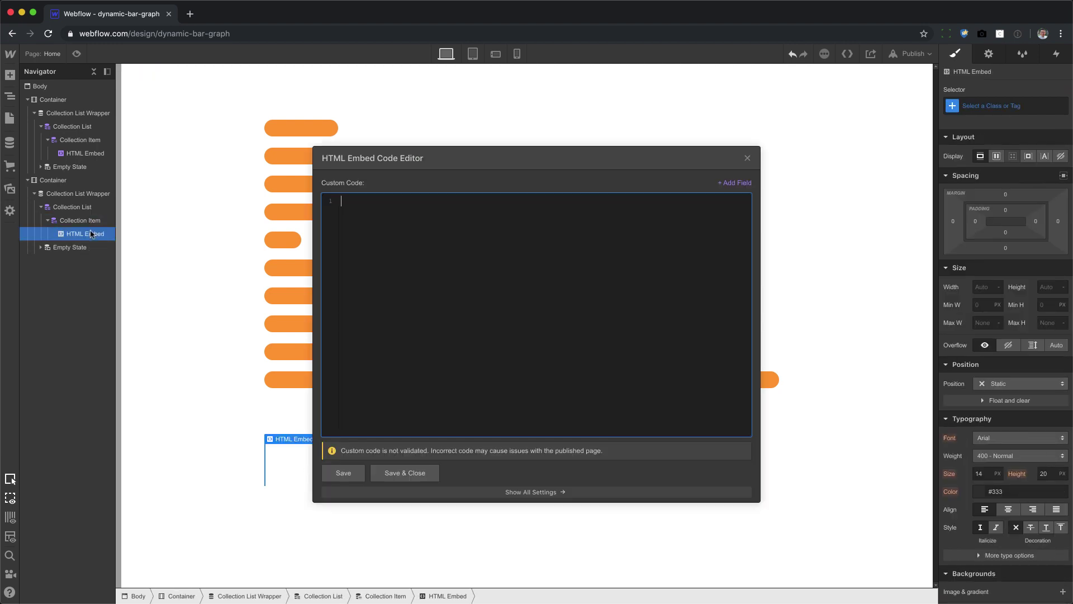
# Write a vertical-bar div whose height is the bar percentage field in %, then save
pyautogui.write('<')
pyautogui.write('div clas')
pyautogui.write('s="vetr')
pyautogui.write('rtical-bar')
pyautogui.write(' style=":')
pyautogui.write('height:>')
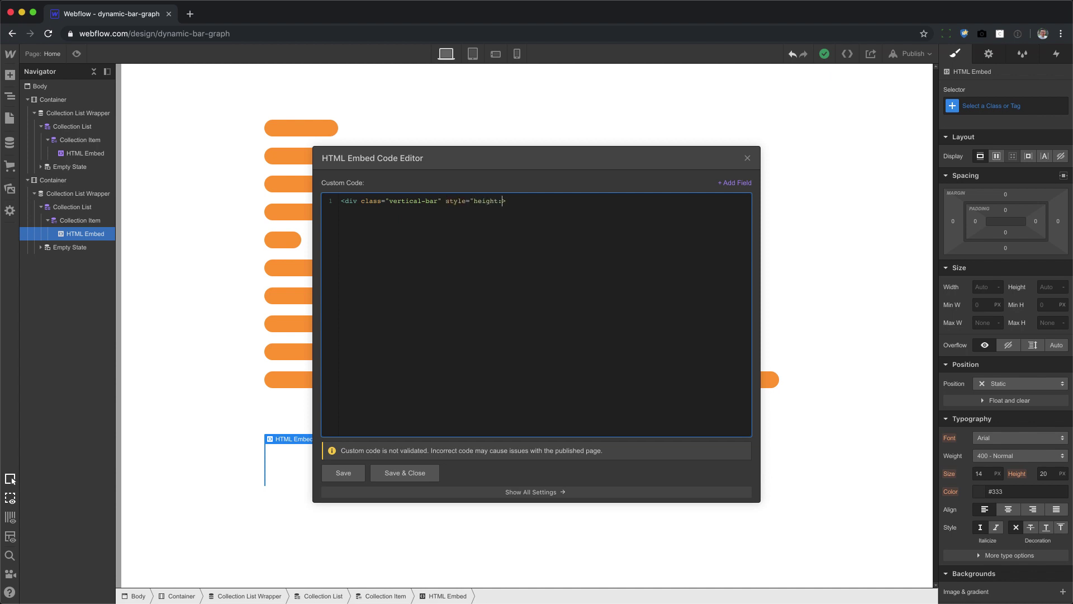
pyautogui.click(730, 182)
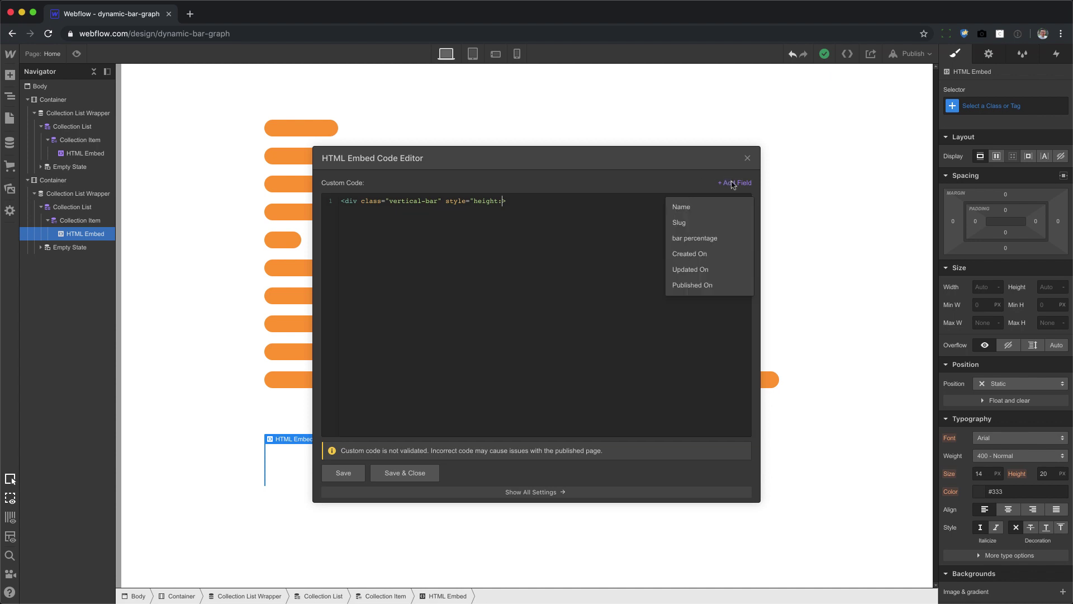
pyautogui.click(712, 238)
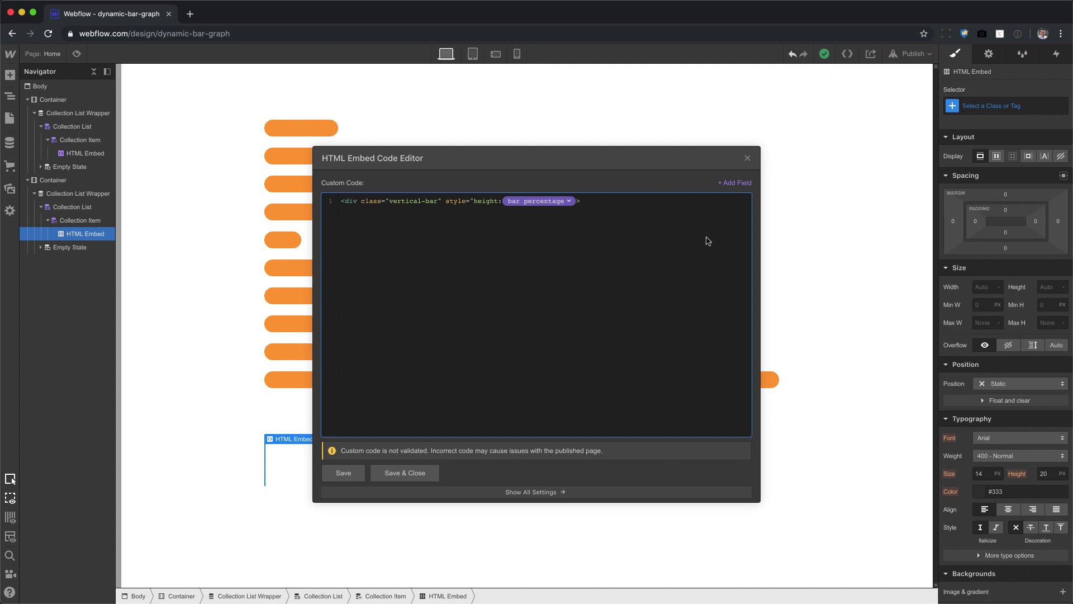
pyautogui.write('%;"></div>')
pyautogui.click(420, 477)
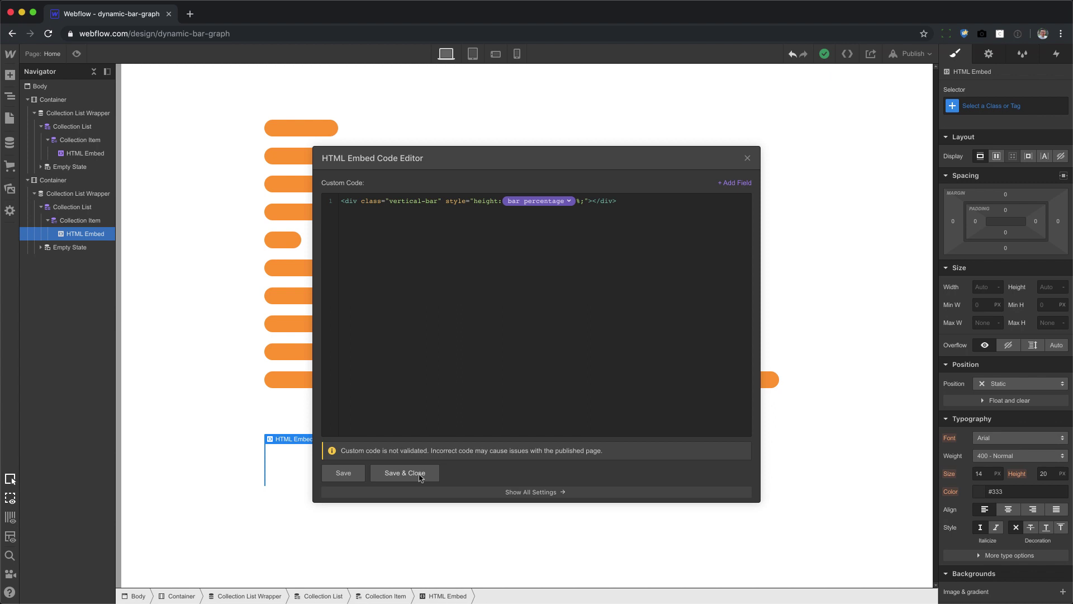
pyautogui.click(420, 476)
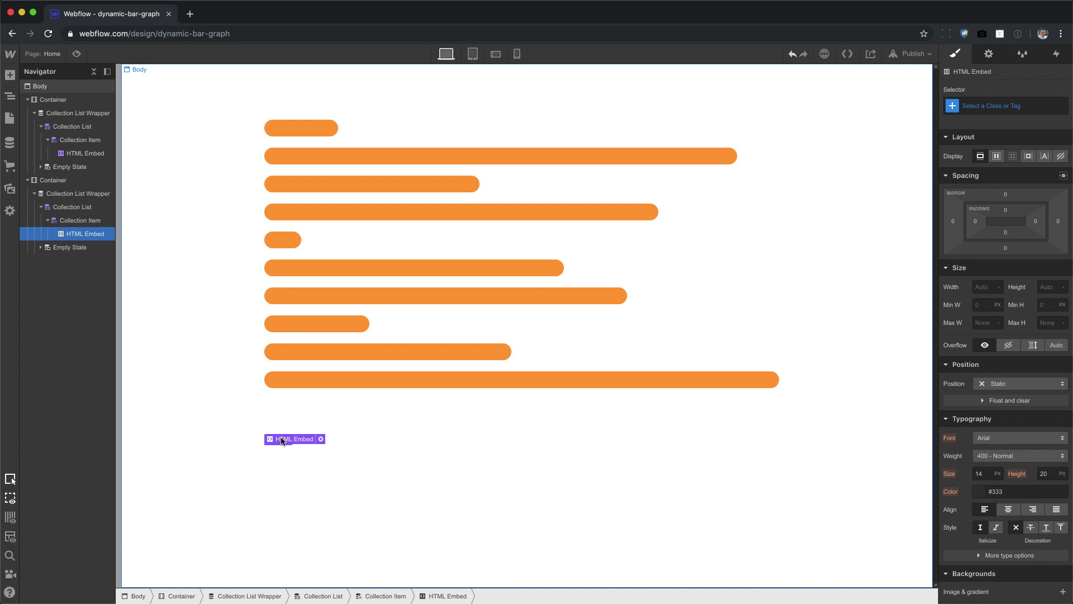
# Set the second list's collection item height to 500px
pyautogui.click(93, 221)
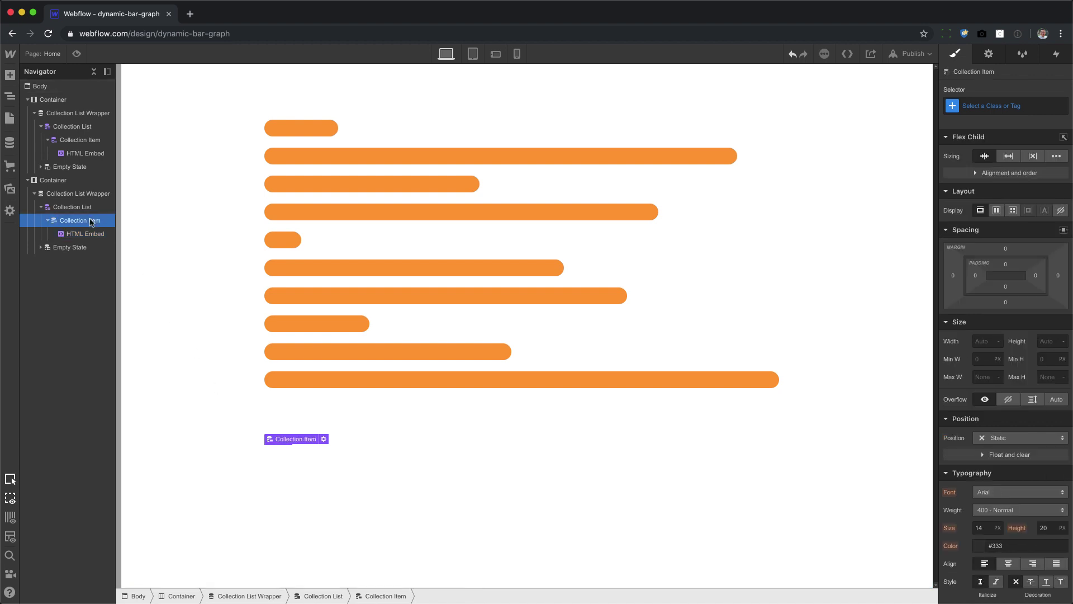
pyautogui.click(1046, 338)
pyautogui.write('500px')
pyautogui.press('Return')
# Reopen the vertical graph HTML Embed's code in the code editor
pyautogui.scroll(-3, 723, 436)
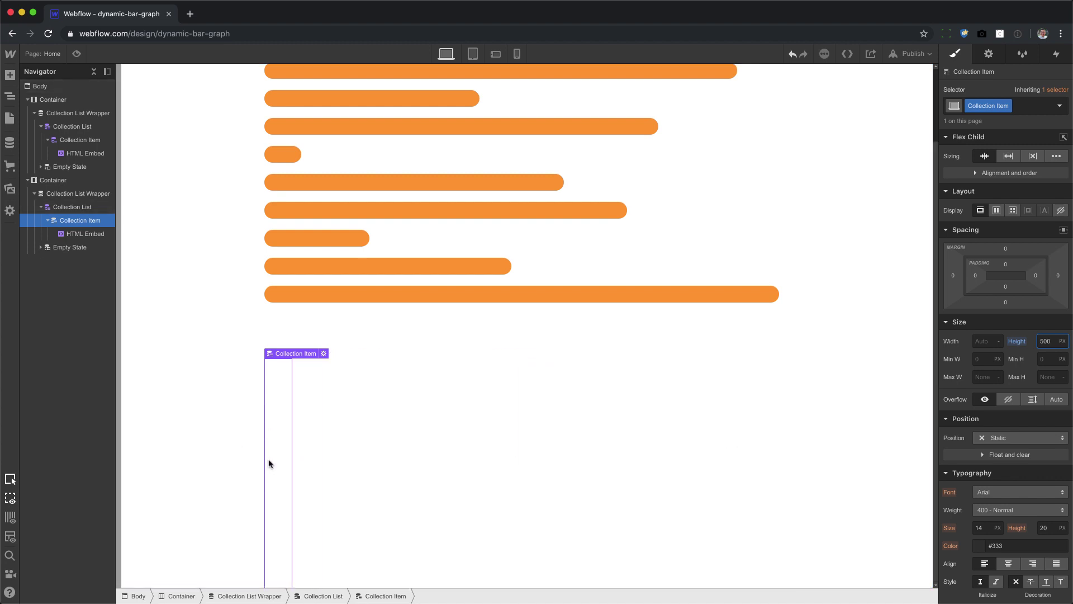
pyautogui.click(98, 235)
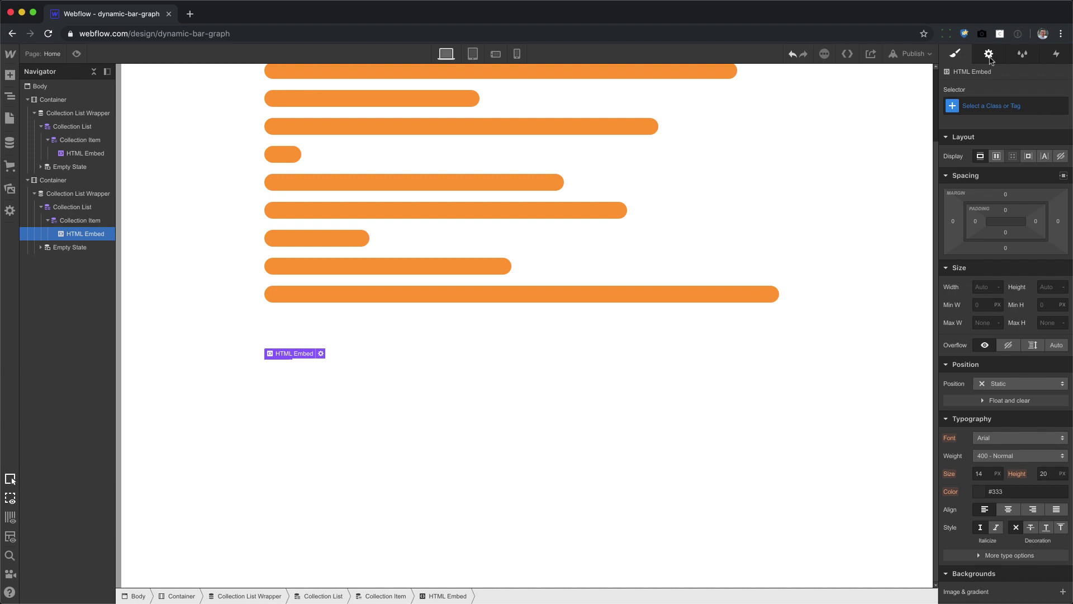
pyautogui.click(68, 224)
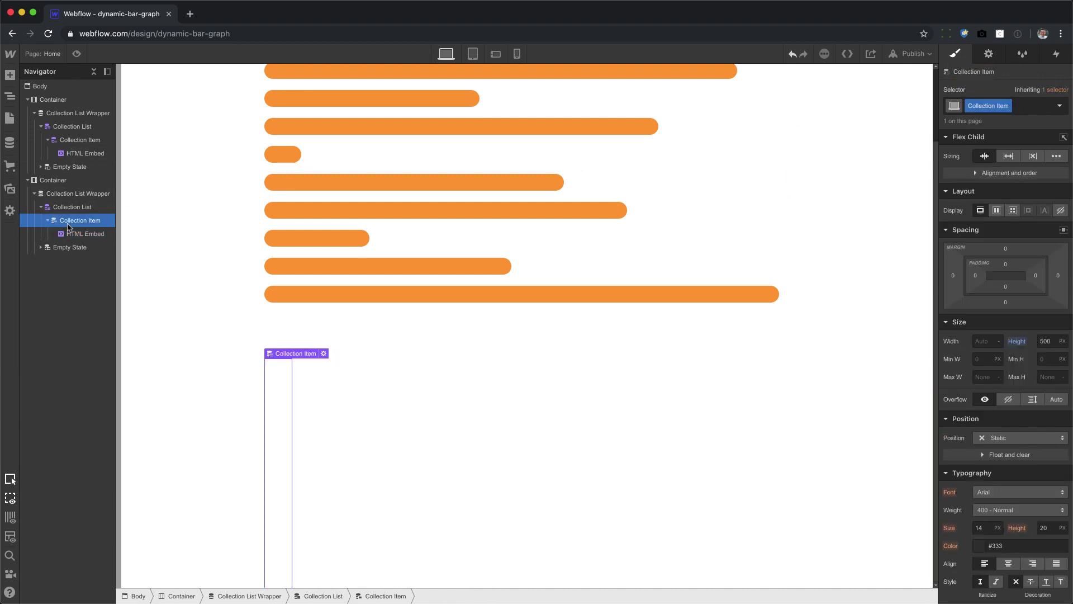
pyautogui.click(71, 234)
pyautogui.press('d')
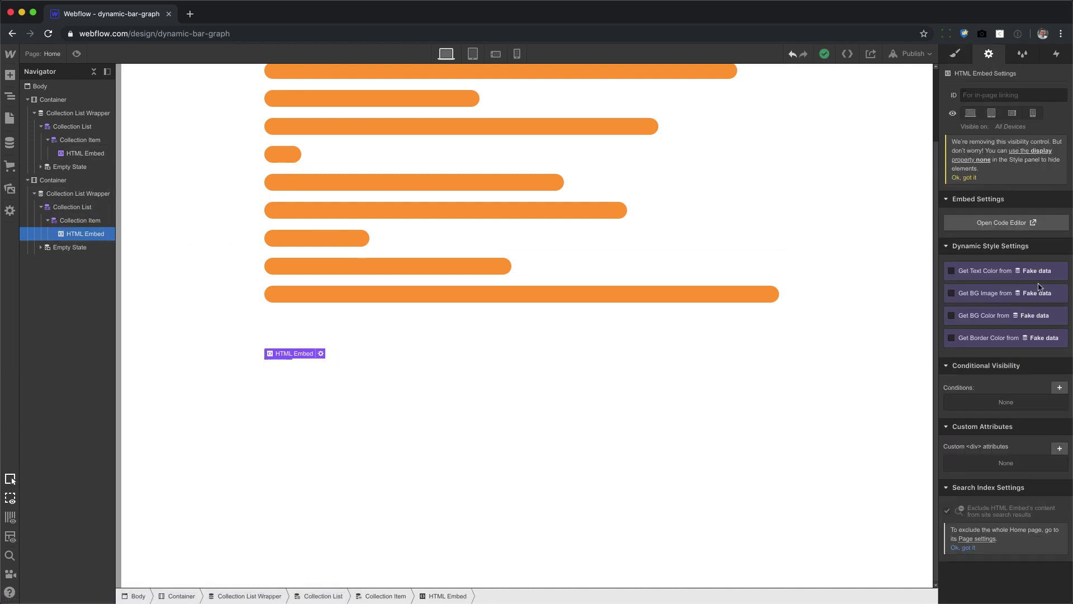
pyautogui.click(1034, 226)
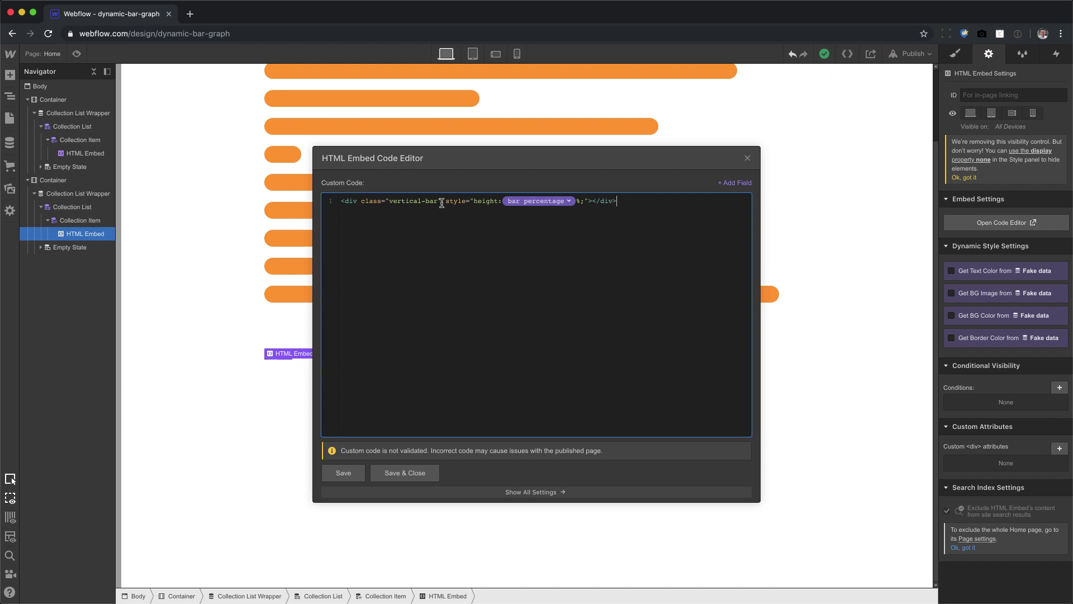
# Close the code editor and reset the second collection item's height from 500 px to Auto
pyautogui.click(748, 158)
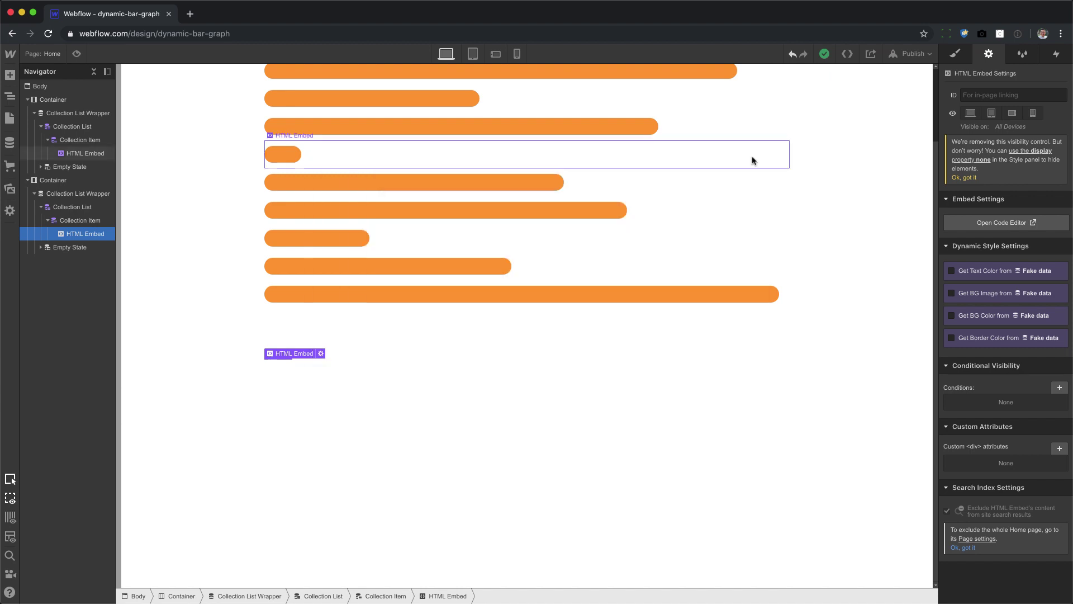
pyautogui.click(1022, 53)
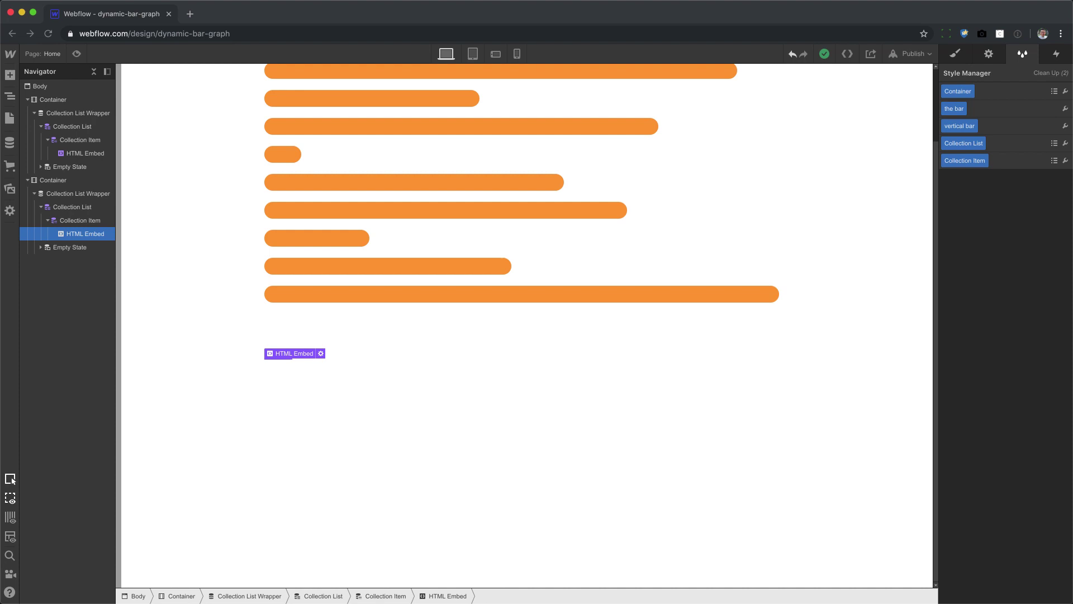
pyautogui.click(89, 221)
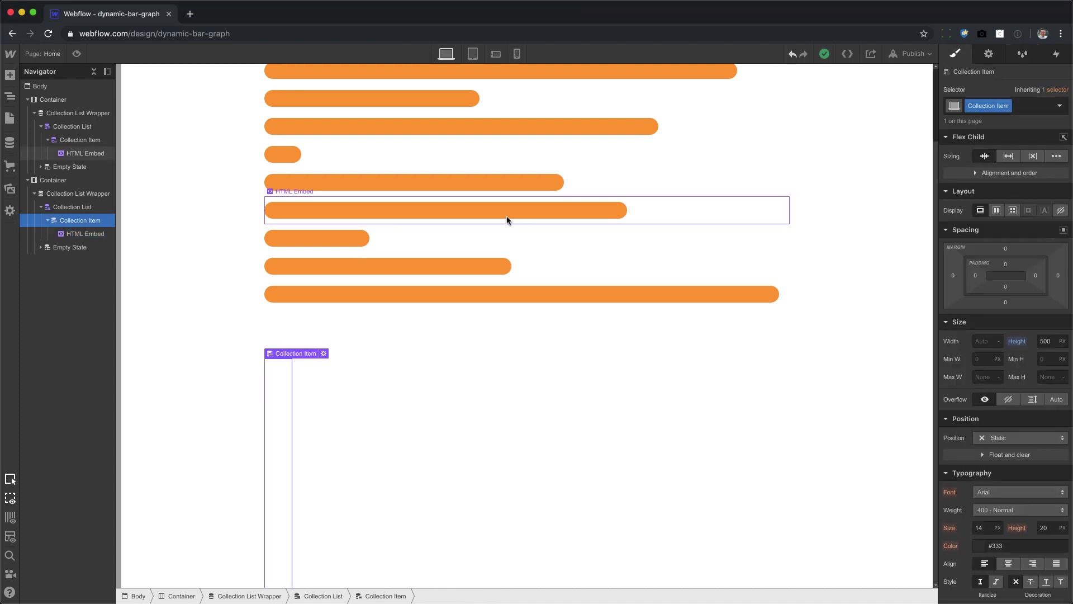
pyautogui.click(93, 237)
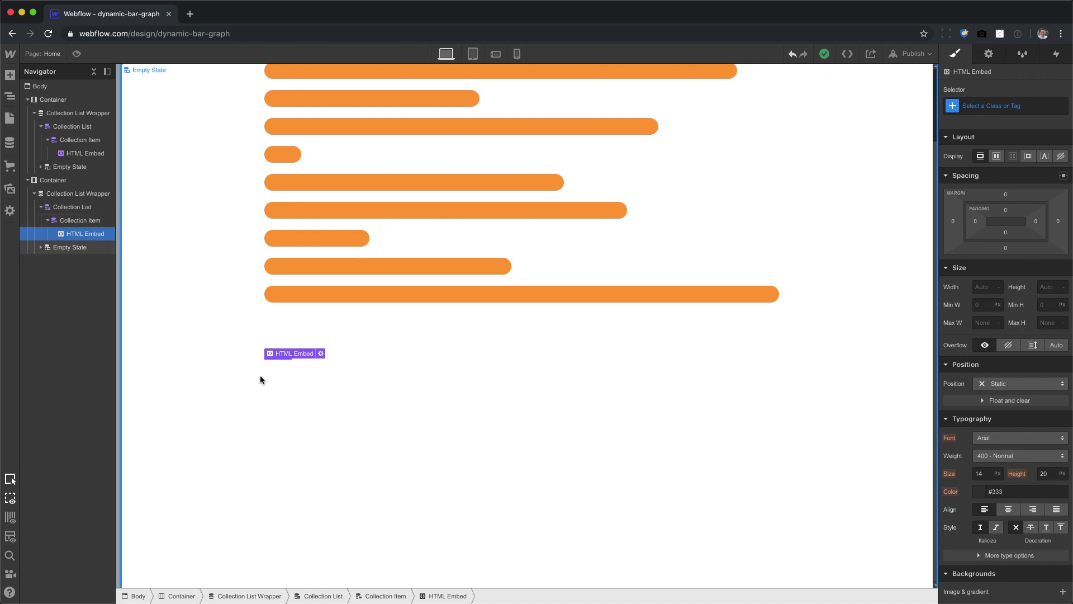
pyautogui.click(89, 224)
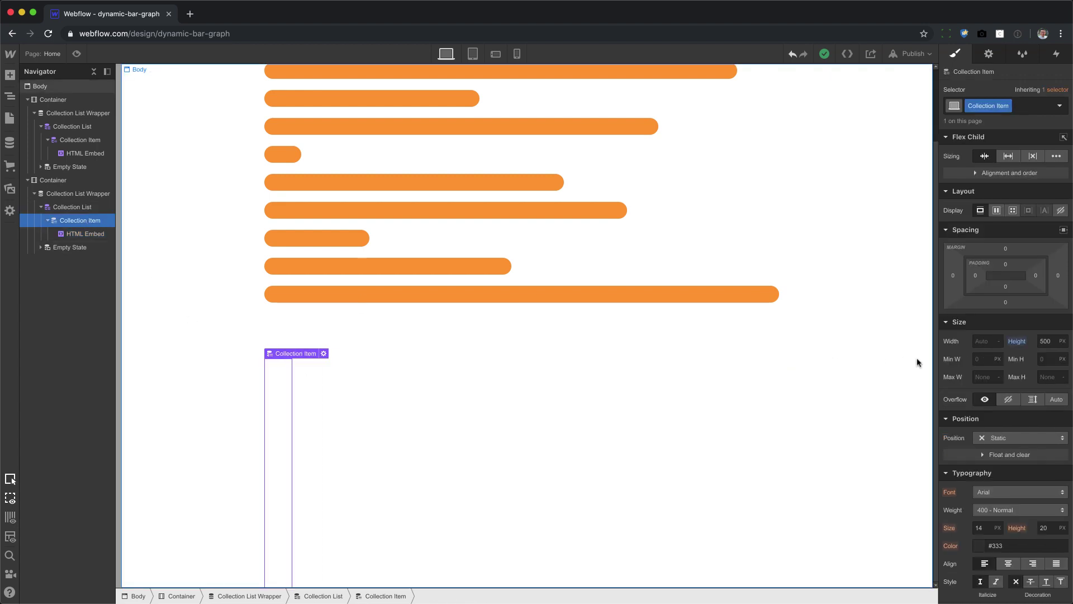
pyautogui.keyDown('alt'); pyautogui.click(1020, 342); pyautogui.keyUp('alt')
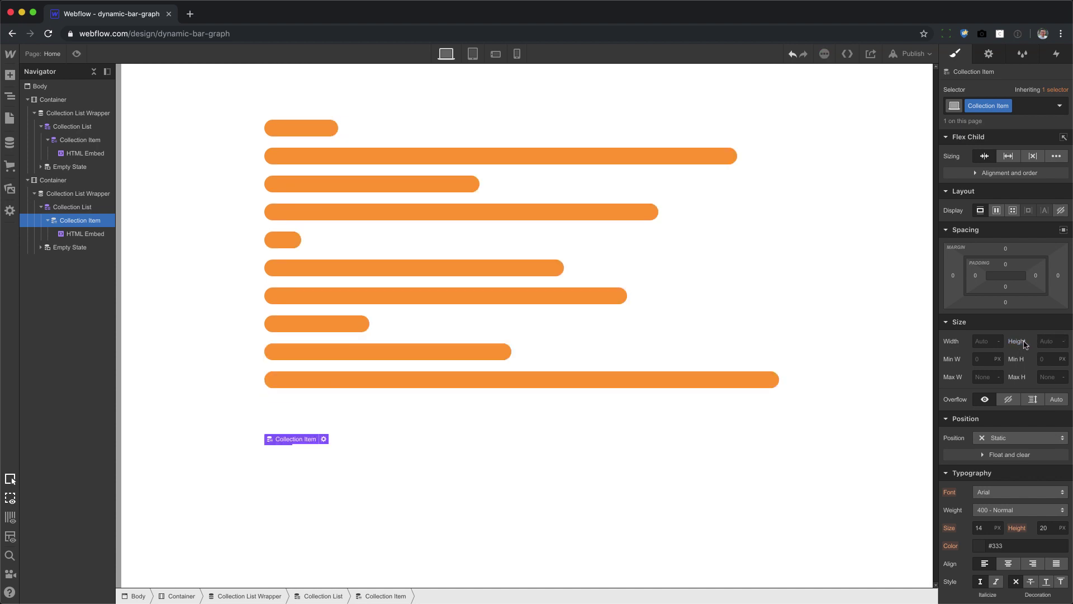
pyautogui.click(89, 234)
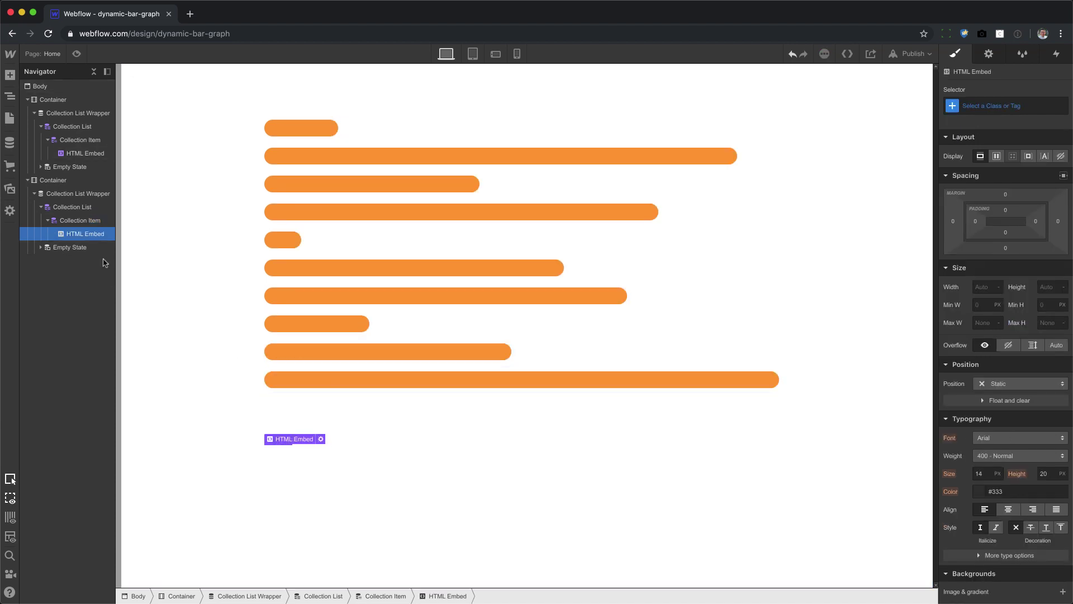
# Add a new 'vertical bar wrapper' class to the embed with a 500 px height
pyautogui.click(1048, 287)
pyautogui.click(990, 109)
pyautogui.write('v')
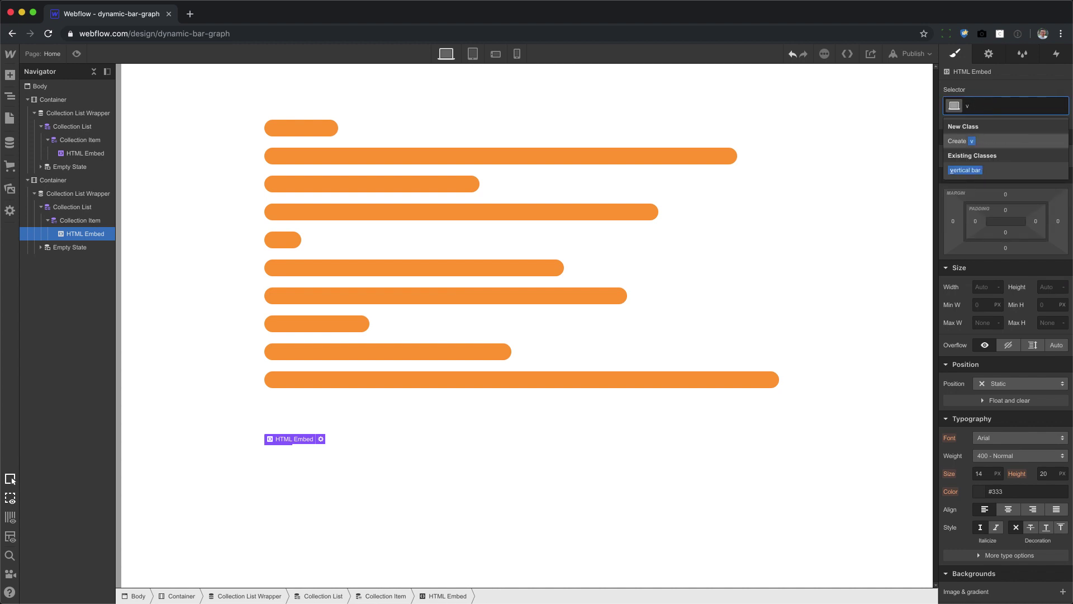
pyautogui.write('eertical bar wrapper')
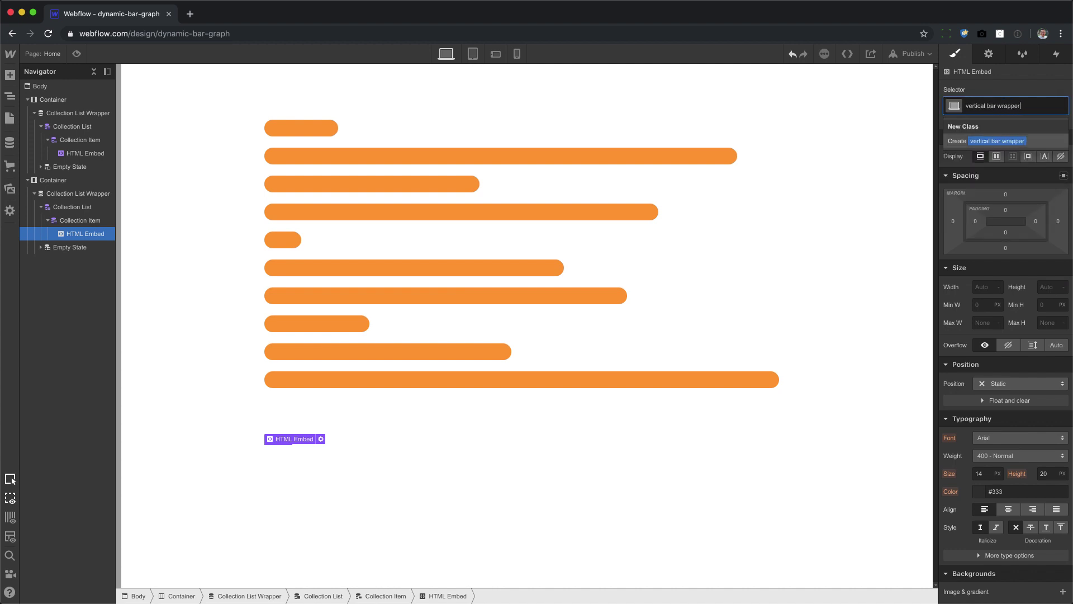
pyautogui.press('Return')
pyautogui.click(1044, 282)
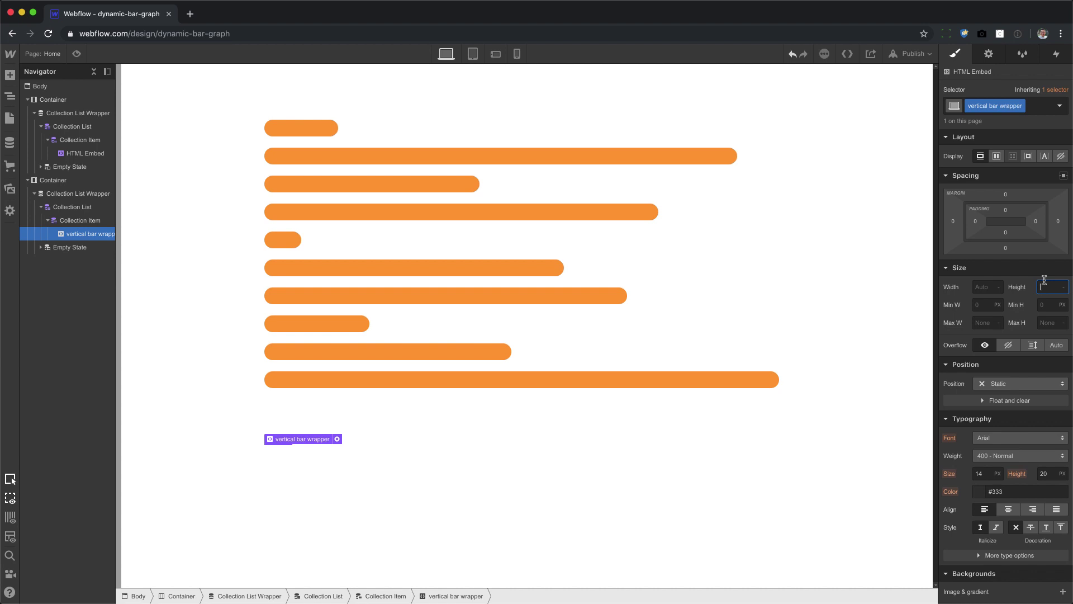
pyautogui.press('Return')
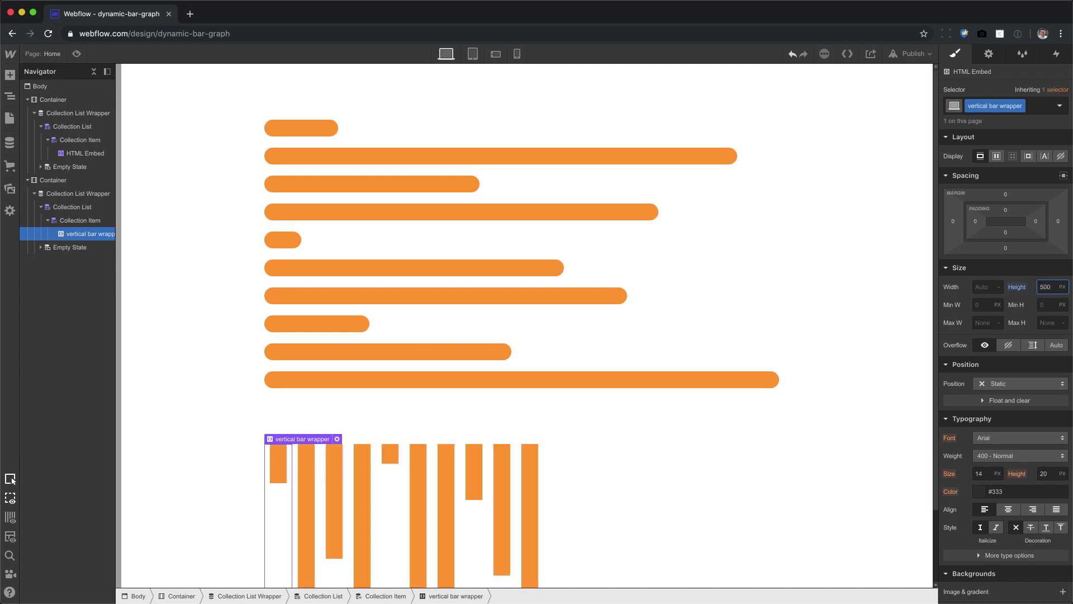
pyautogui.scroll(-3, 678, 400)
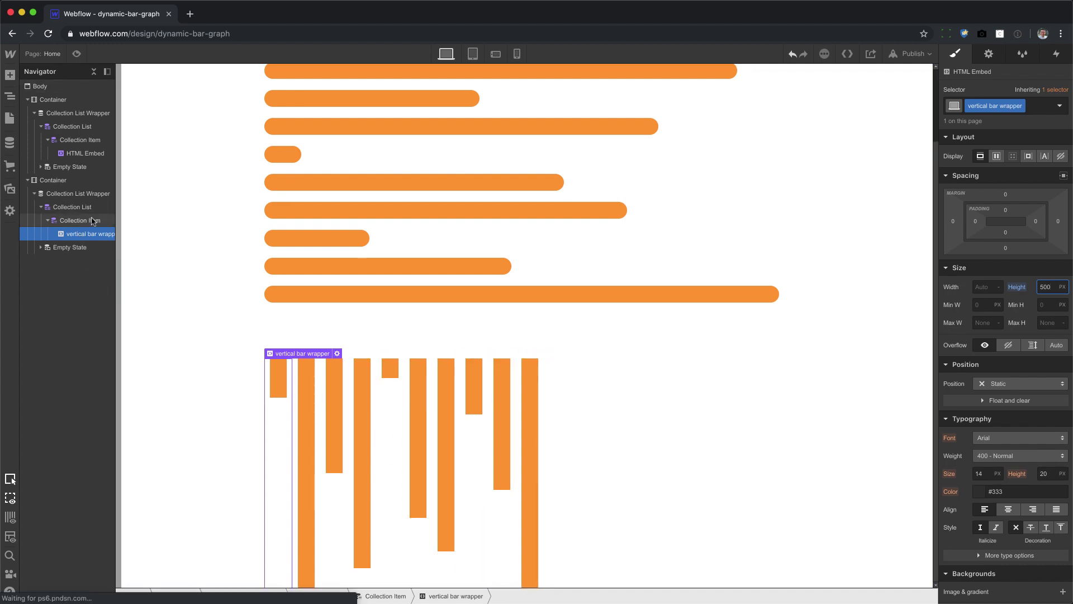
pyautogui.click(92, 220)
pyautogui.click(86, 207)
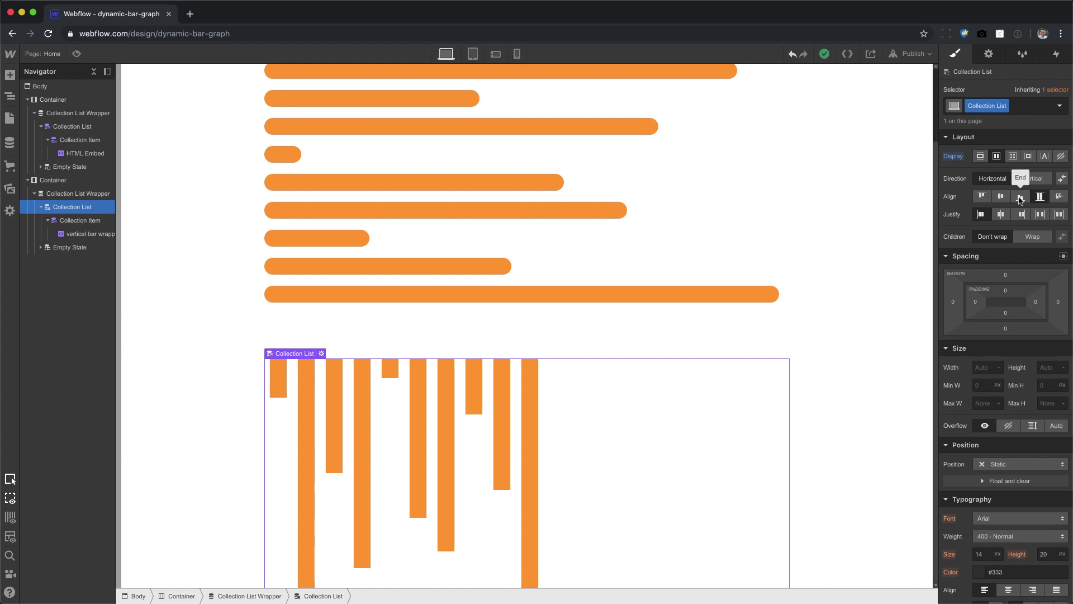
# Set the vertical bar wrapper to Display Flex with Align End so bars rise from the bottom
pyautogui.click(1019, 198)
pyautogui.click(1019, 198)
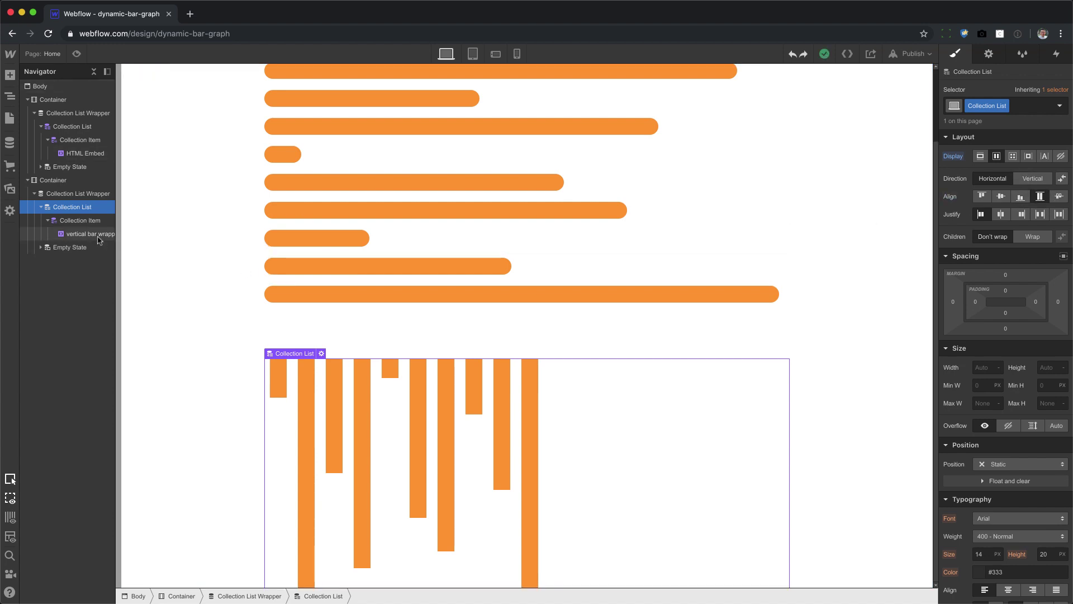
pyautogui.click(94, 227)
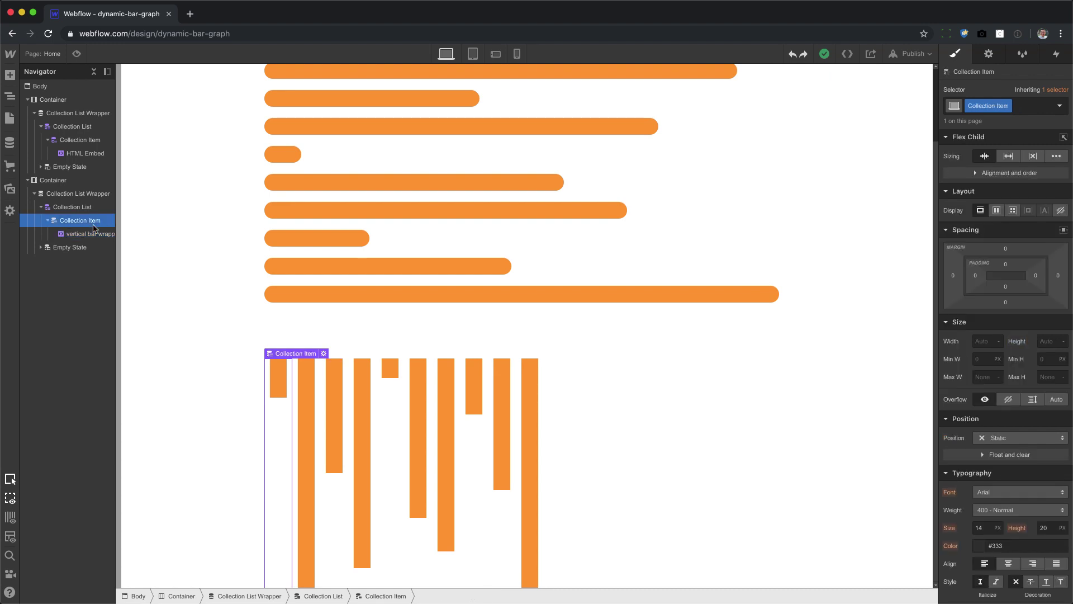
pyautogui.click(95, 235)
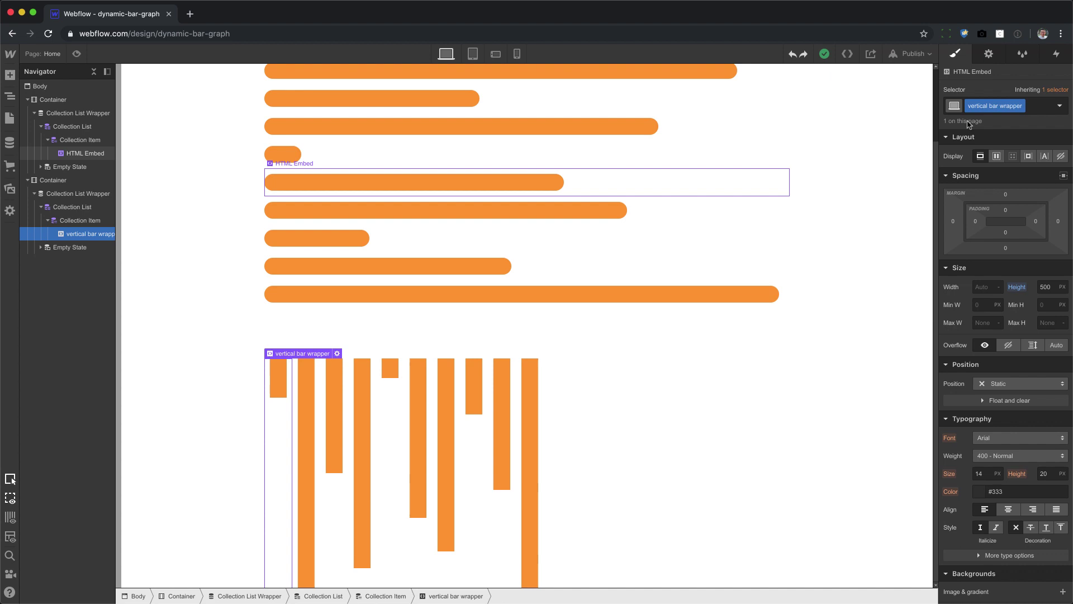
pyautogui.click(997, 156)
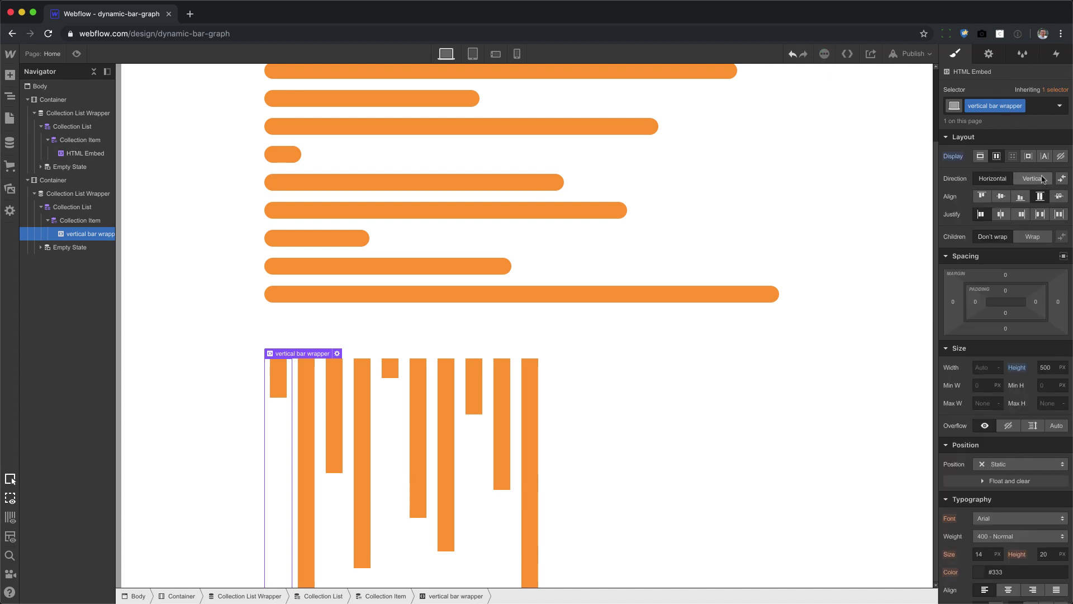
pyautogui.click(1020, 196)
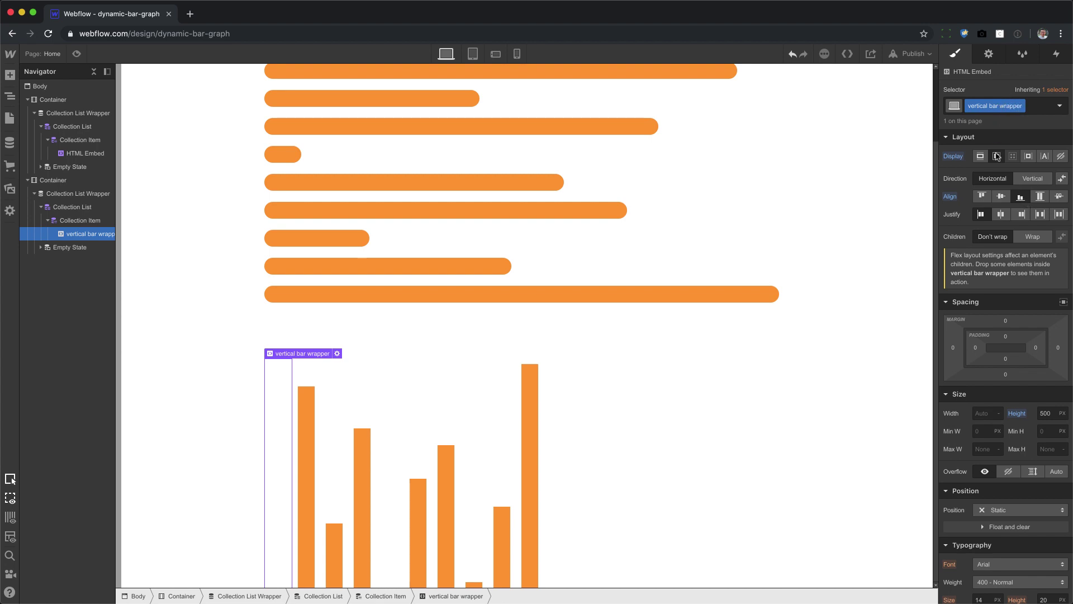
pyautogui.click(997, 157)
pyautogui.click(650, 539)
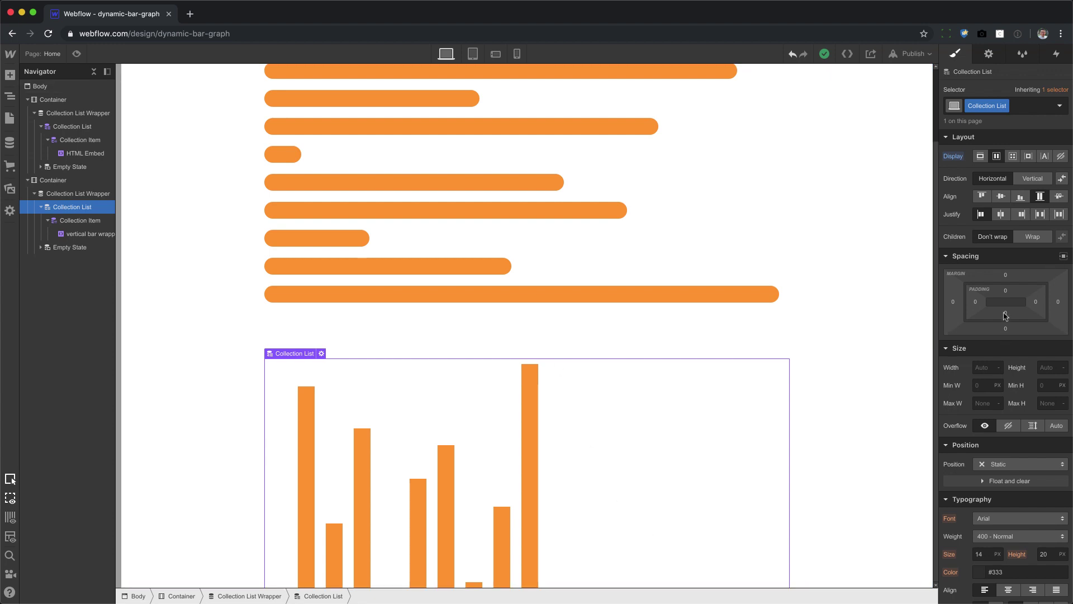
# Give the vertical graph's Collection List a 75 px bottom margin with bottom padding at 0
pyautogui.moveTo(1005, 313); pyautogui.dragTo(1007, 259)
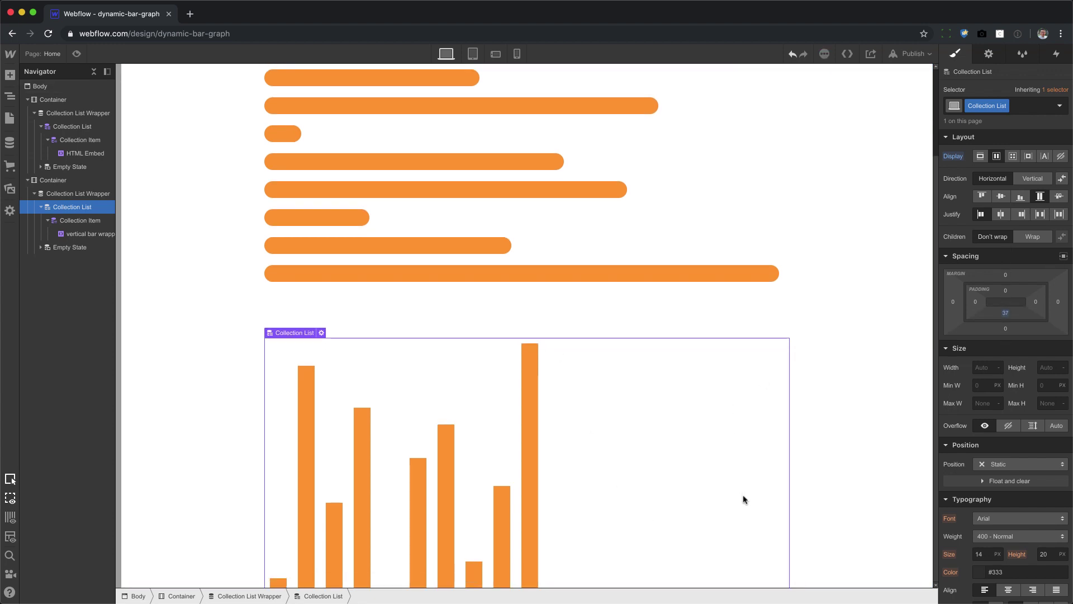
pyautogui.moveTo(1007, 329); pyautogui.dragTo(1016, 454)
pyautogui.keyDown('alt'); pyautogui.click(1005, 312); pyautogui.keyUp('alt')
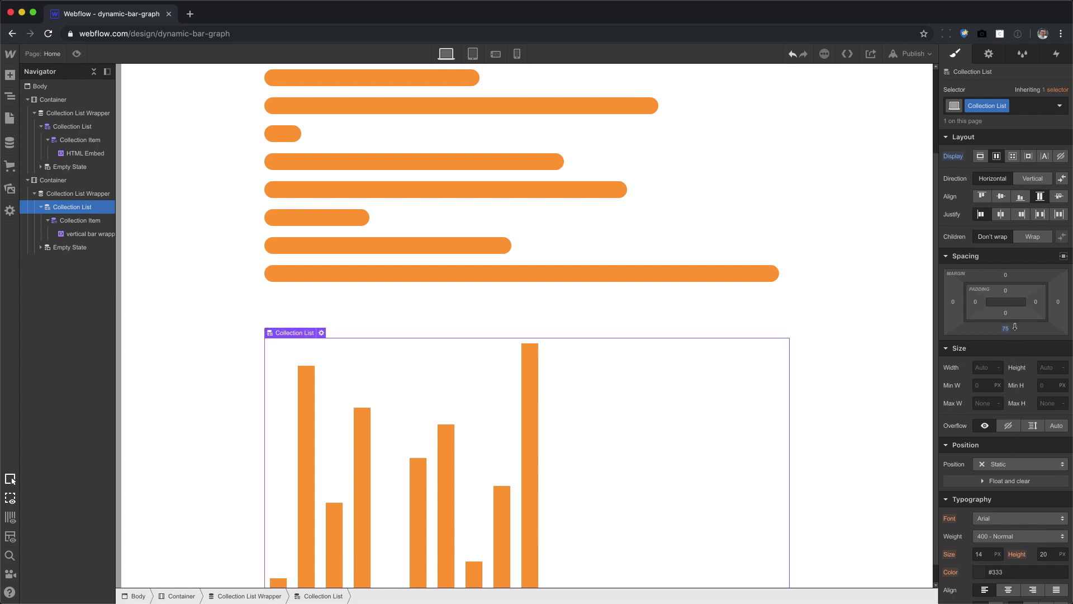
pyautogui.scroll(-1, 643, 419)
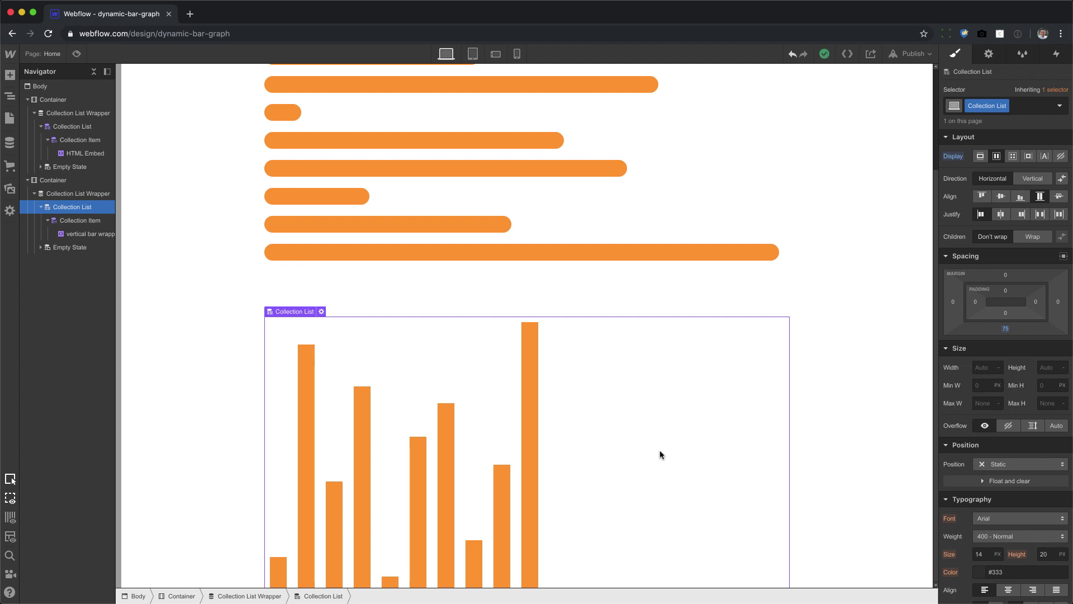
pyautogui.click(902, 410)
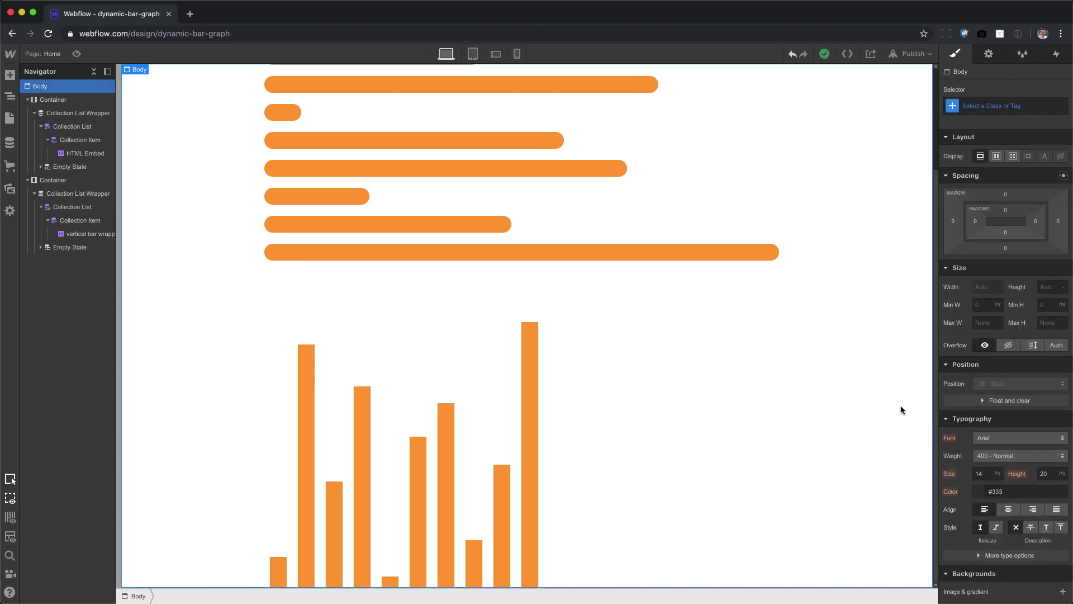